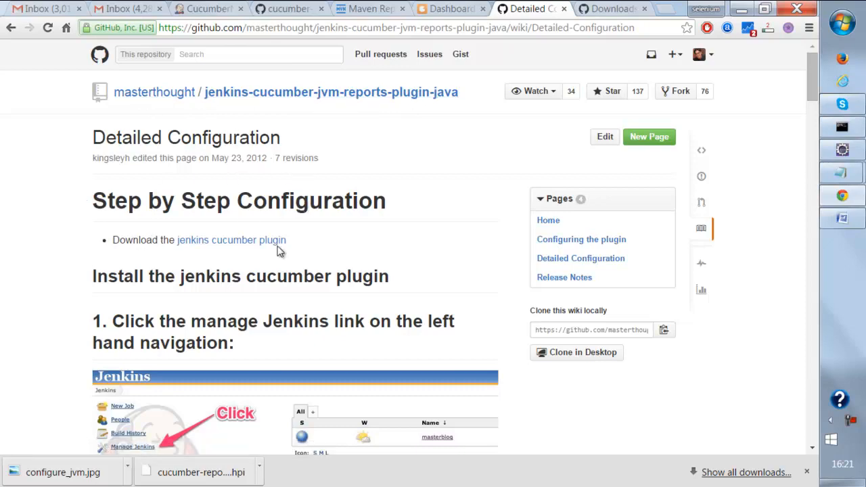
# Review the plugin's step-by-step configuration wiki page and view its list of downloadable packages.
pyautogui.scroll(-10, 280, 251)
pyautogui.scroll(10, 280, 251)
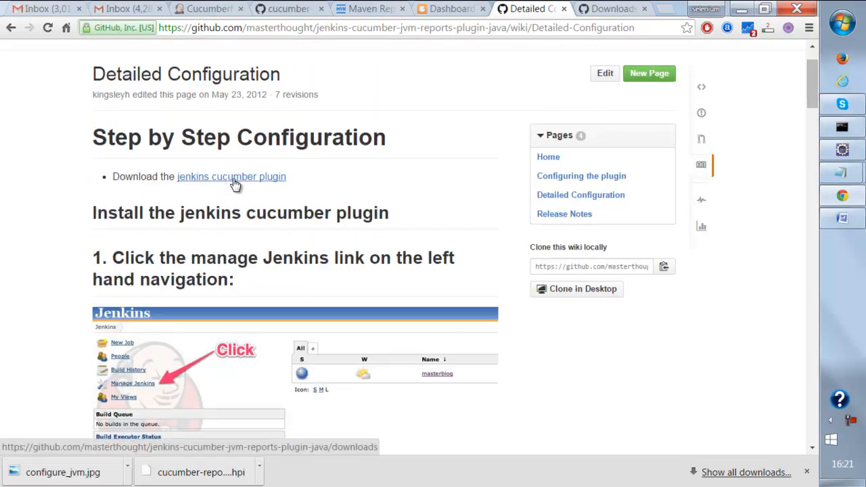
pyautogui.click(608, 8)
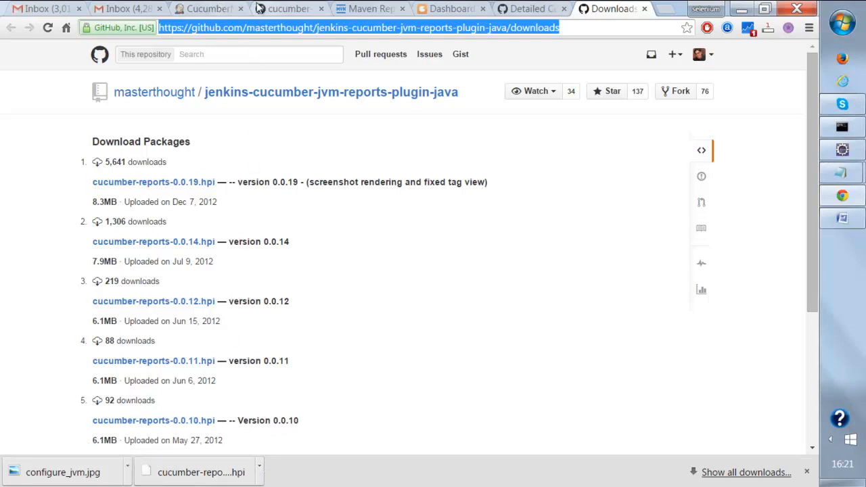
# Go to the Jenkins dashboard and open the advanced settings of the plugin manager.
pyautogui.click(216, 9)
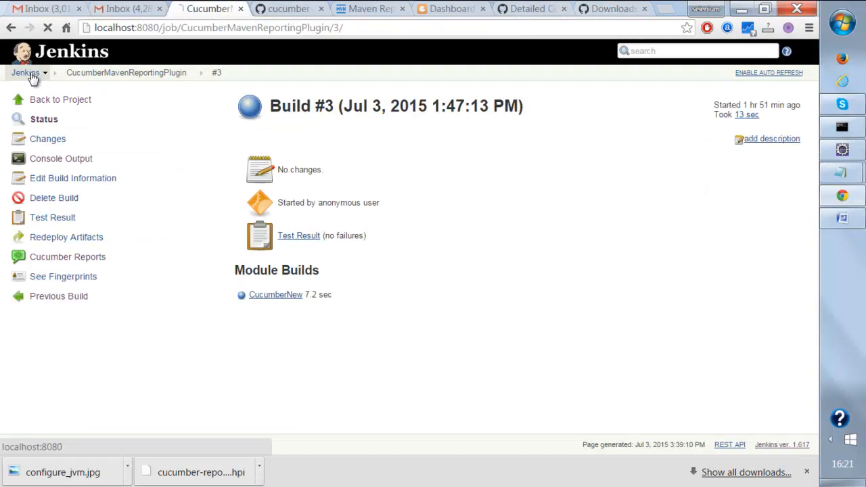
pyautogui.click(30, 75)
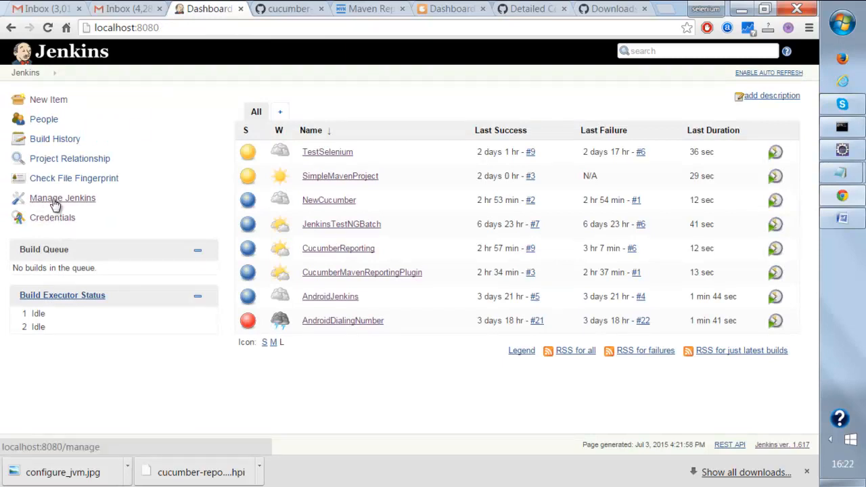
pyautogui.click(75, 200)
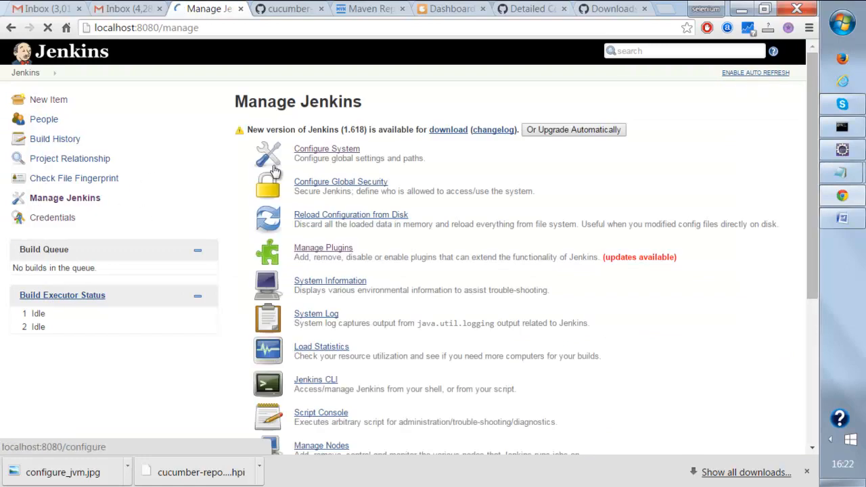
pyautogui.click(318, 255)
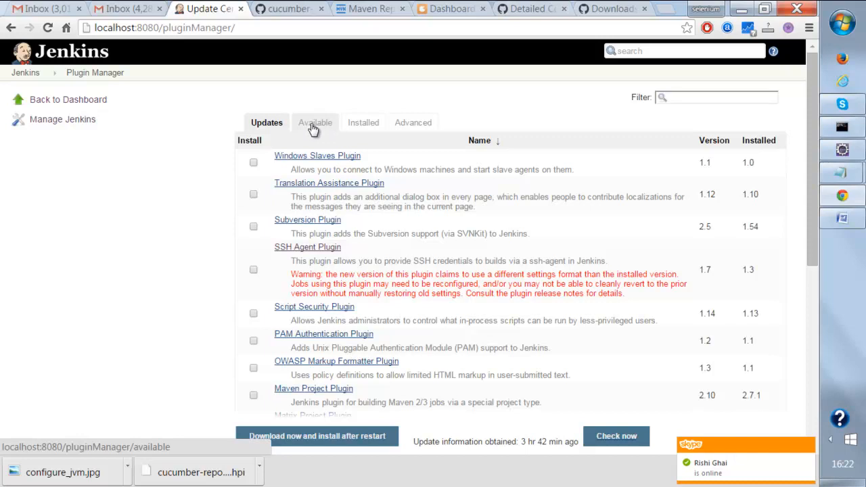
pyautogui.click(407, 126)
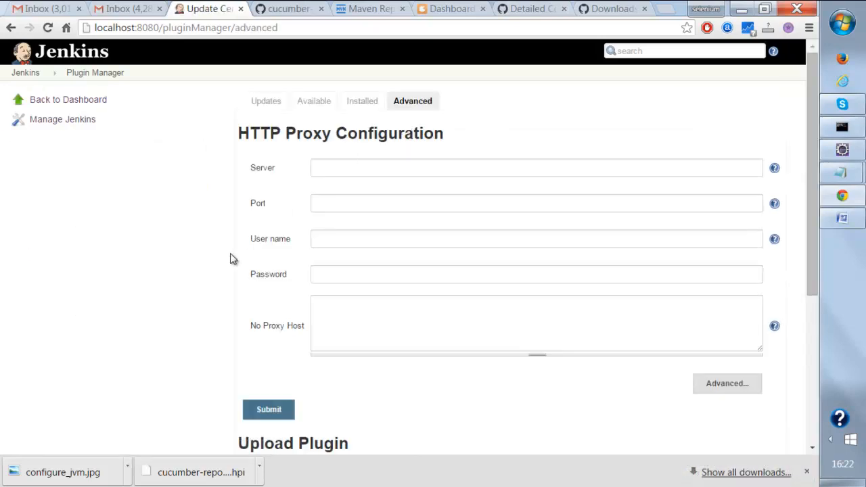
# Search the Downloads folder for "cucumber" and choose cucumber-reports-0.0.19.hpi as the plugin file to upload.
pyautogui.scroll(-3, 230, 259)
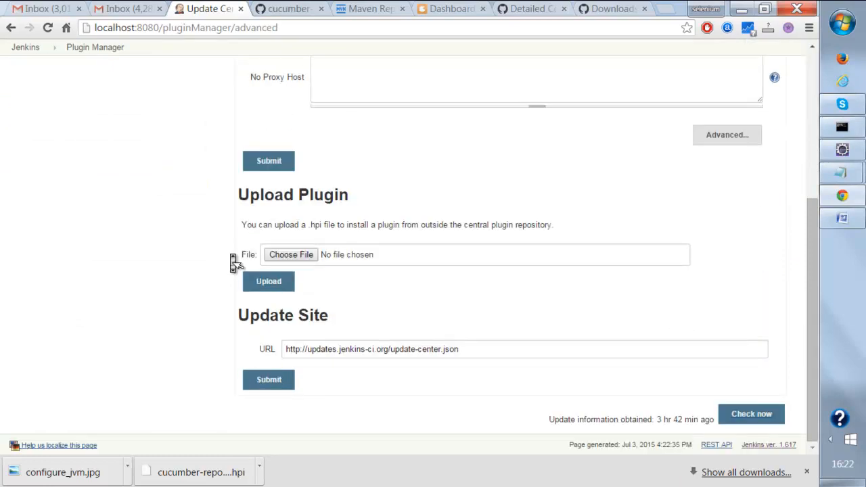
pyautogui.click(292, 255)
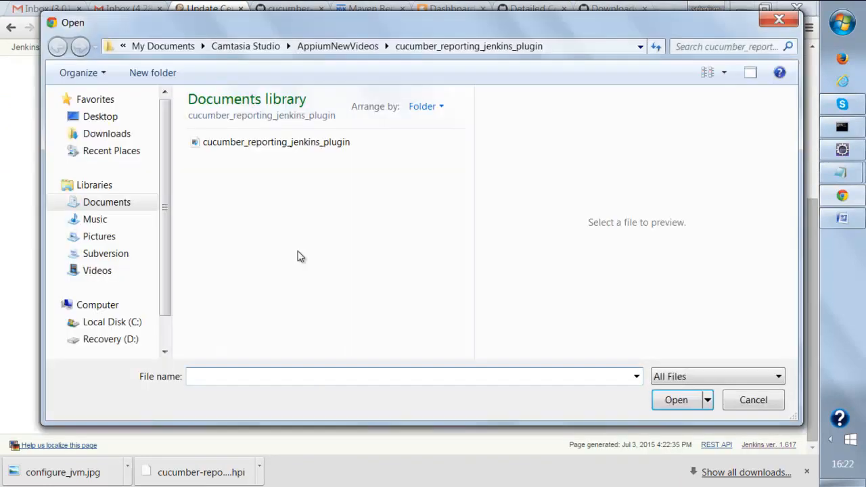
pyautogui.click(107, 134)
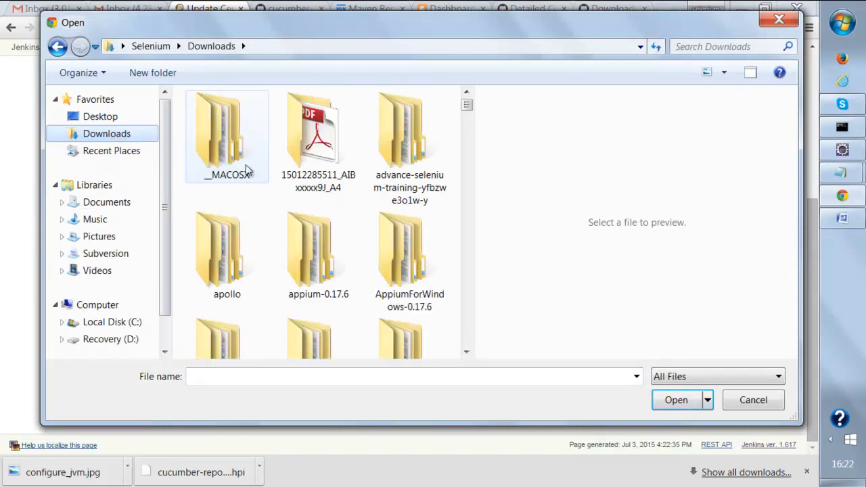
pyautogui.scroll(-20, 247, 172)
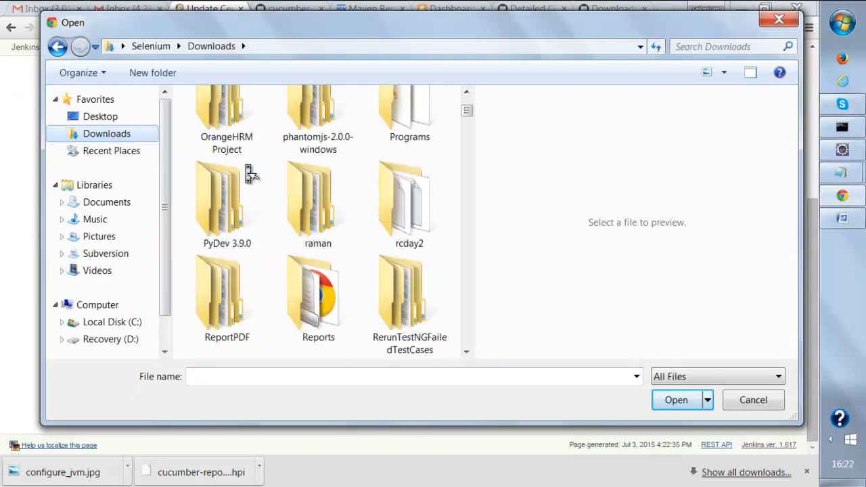
pyautogui.scroll(-20, 248, 173)
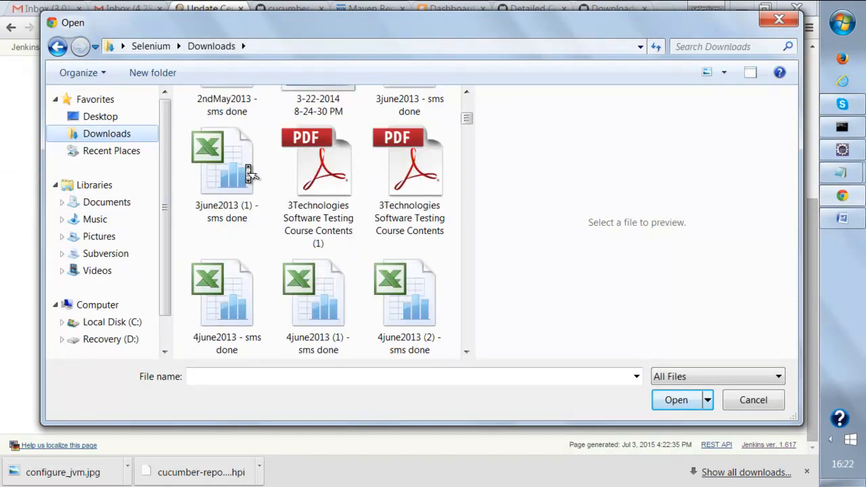
pyautogui.scroll(-20, 248, 173)
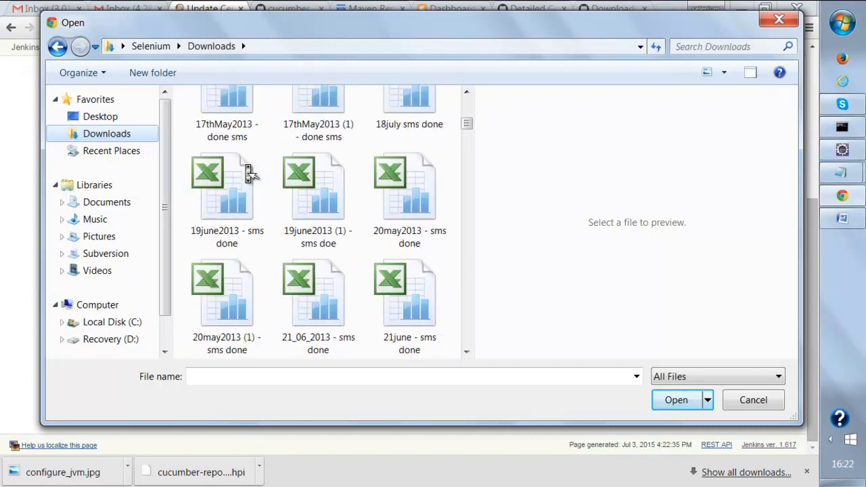
pyautogui.scroll(-20, 246, 170)
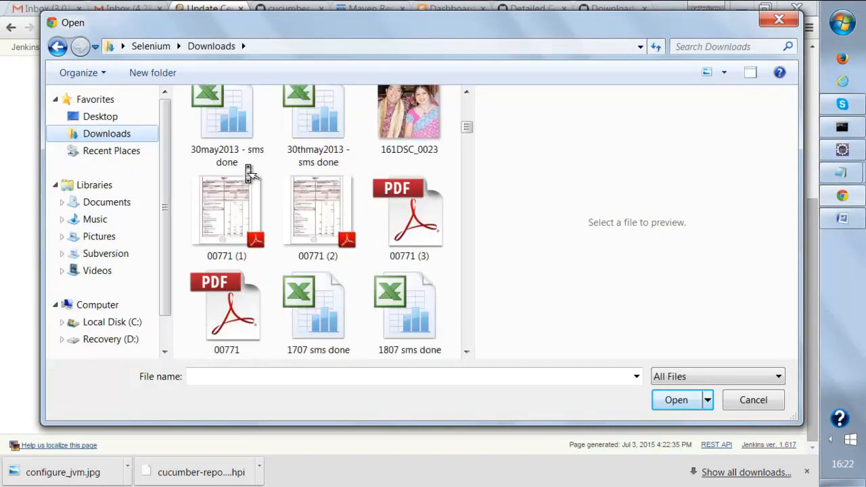
pyautogui.scroll(-20, 247, 170)
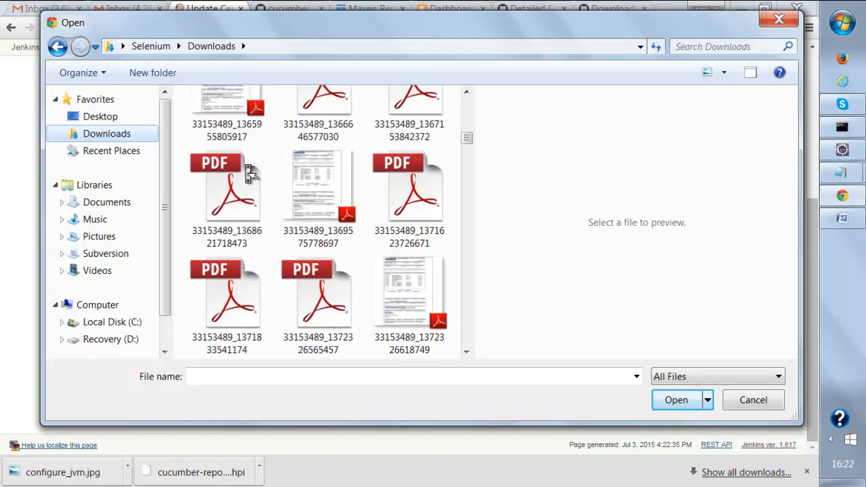
pyautogui.click(695, 47)
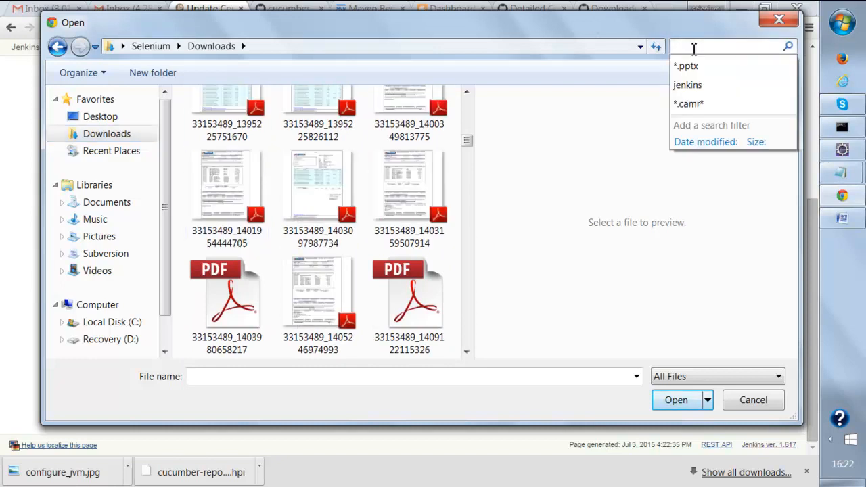
pyautogui.write('cucumber')
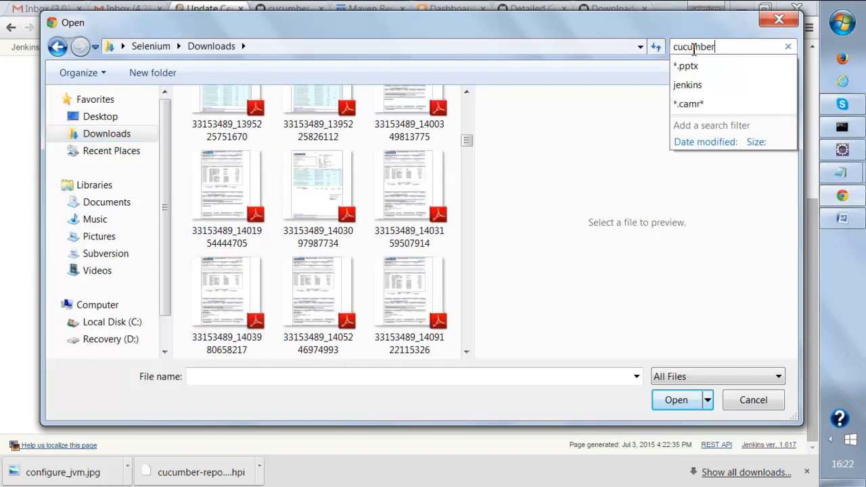
pyautogui.press('Return')
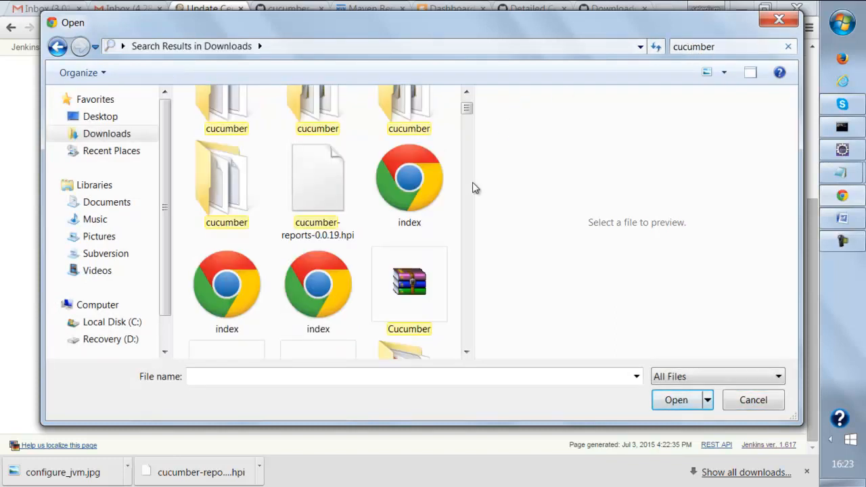
pyautogui.click(330, 196)
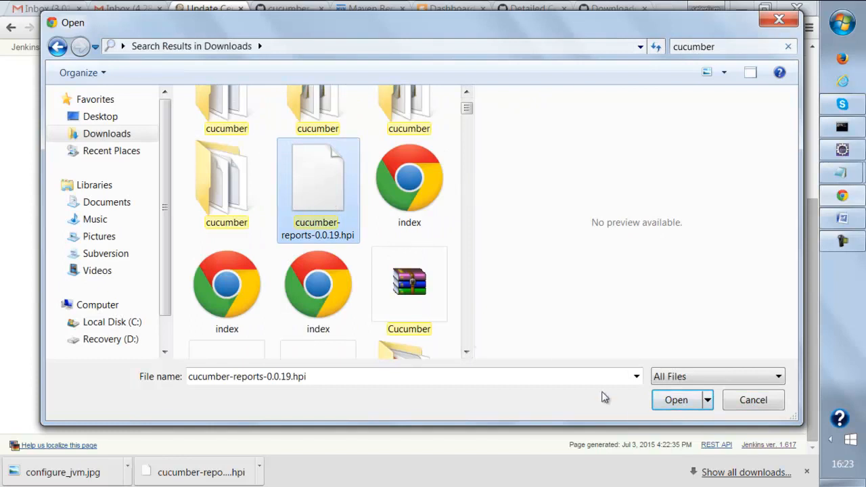
pyautogui.click(664, 400)
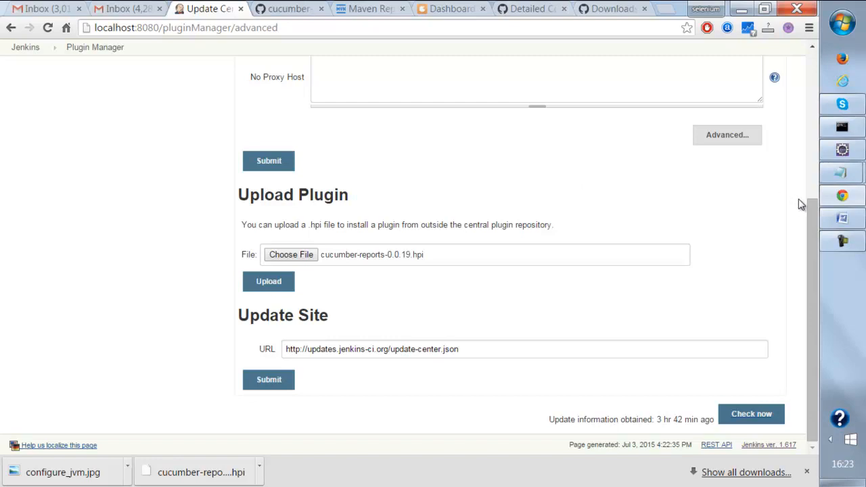
# Browse the list of available plugins and start a filter on it.
pyautogui.moveTo(812, 208); pyautogui.dragTo(828, 35)
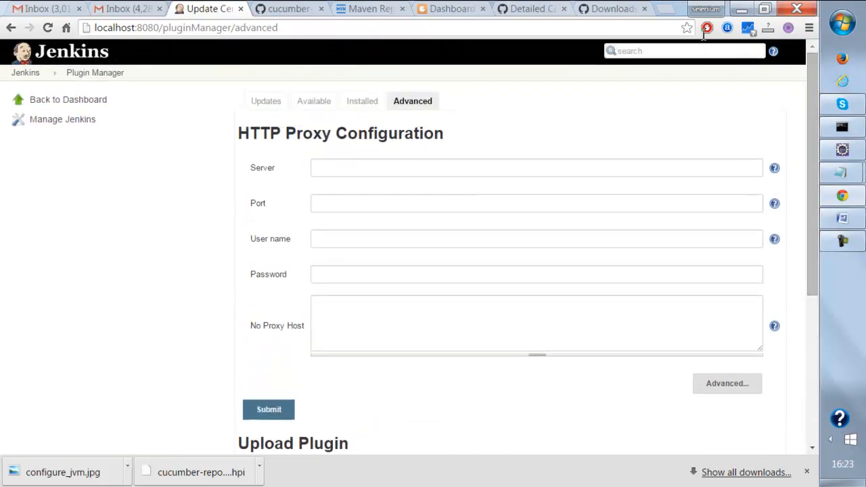
pyautogui.click(323, 100)
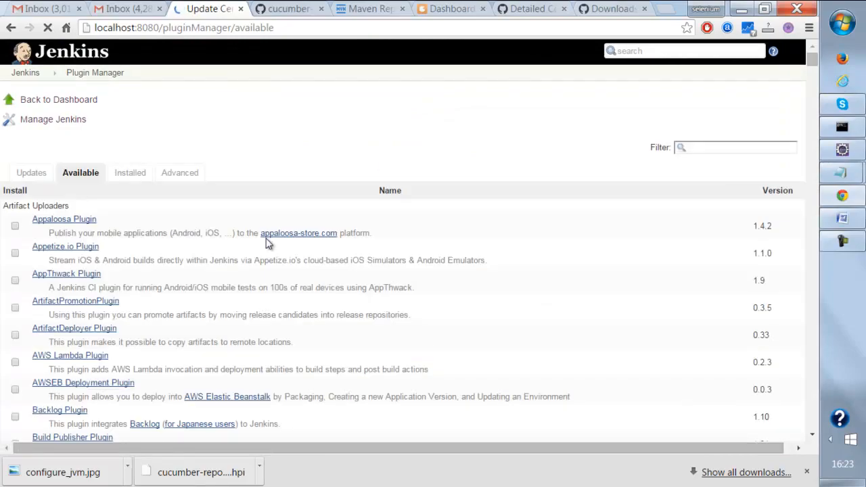
pyautogui.scroll(-2, 266, 243)
pyautogui.scroll(2, 270, 247)
pyautogui.scroll(-9, 271, 247)
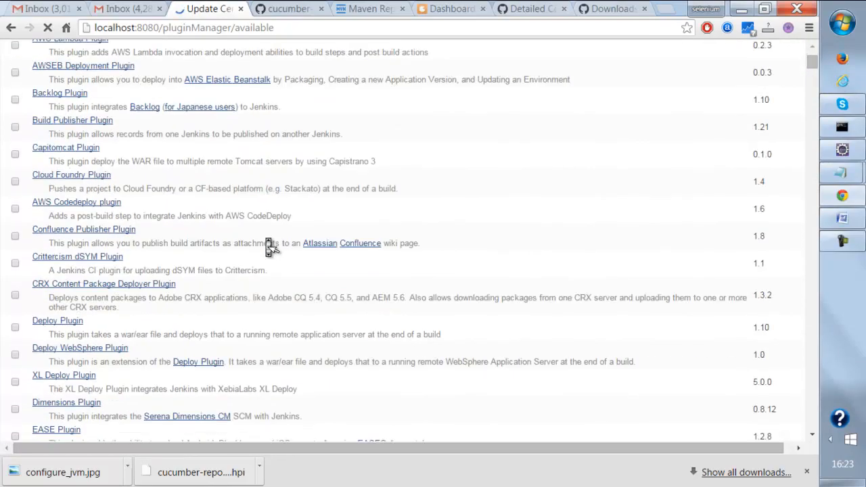
pyautogui.scroll(10, 270, 247)
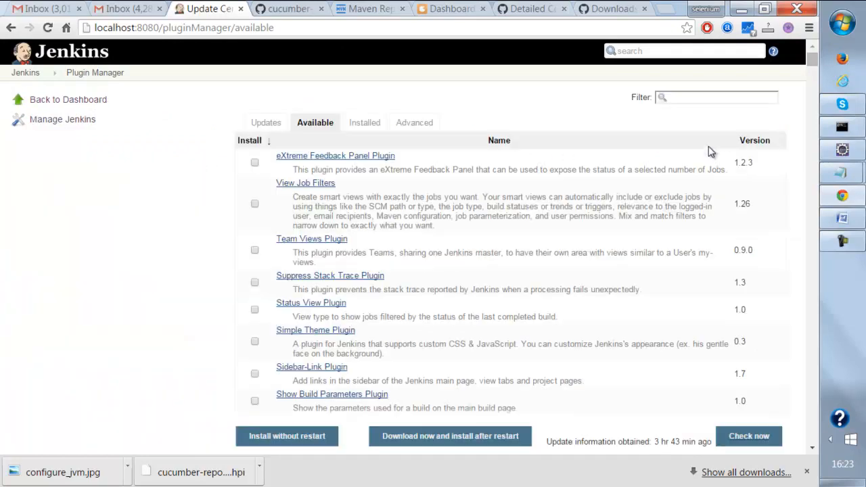
pyautogui.click(694, 98)
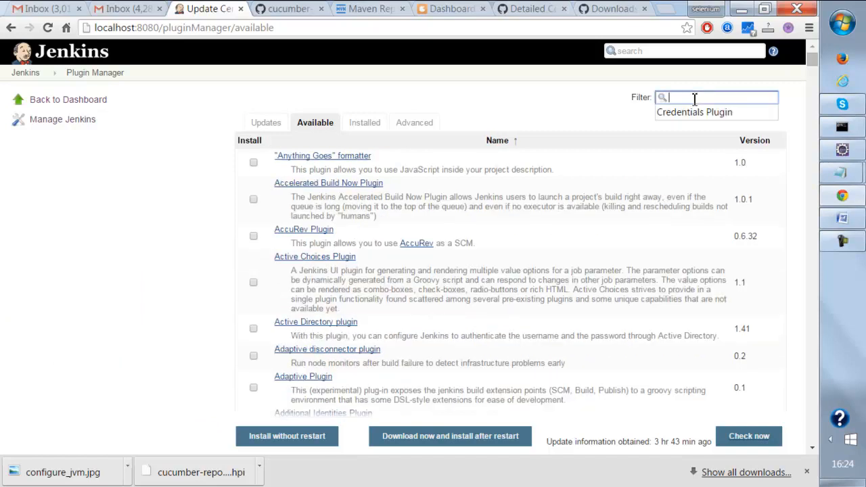
pyautogui.hotkey('ctrl', 'v')
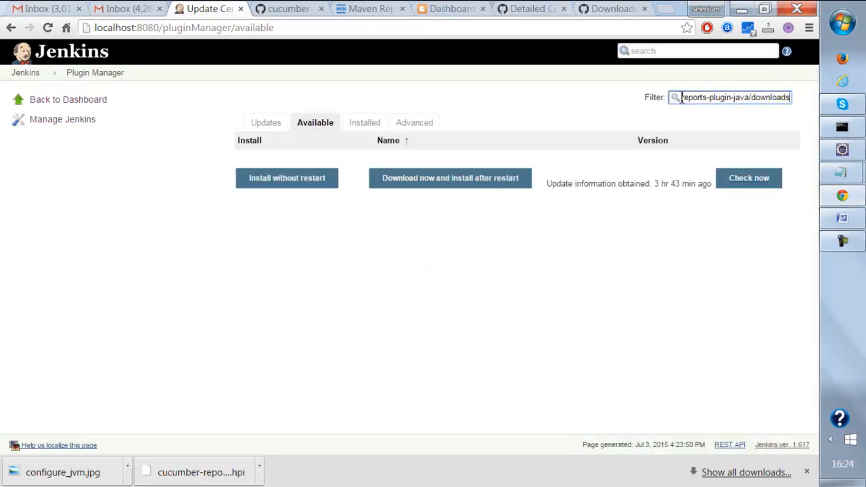
pyautogui.moveTo(681, 98); pyautogui.dragTo(837, 105)
pyautogui.press('BackSpace')
pyautogui.press('BackSpace')
pyautogui.press('BackSpace')
pyautogui.press('BackSpace')
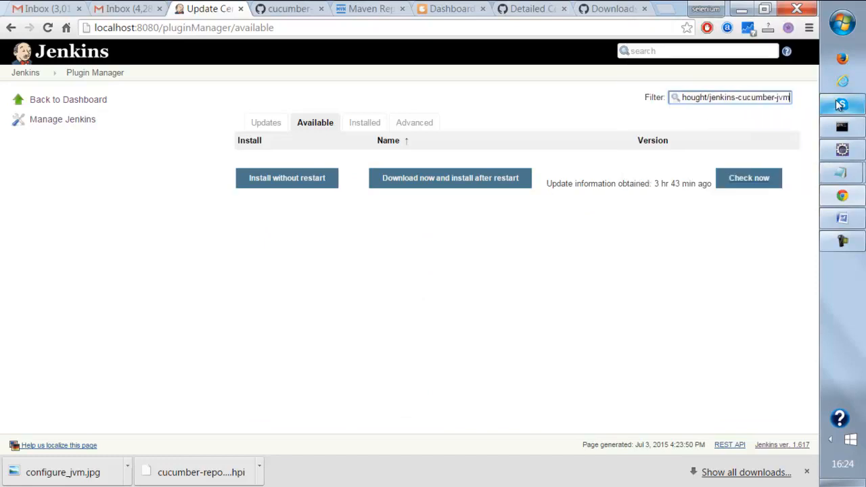
pyautogui.press('BackSpace')
pyautogui.press('BackSpace')
pyautogui.press('BackSpace')
pyautogui.press('BackSpace')
pyautogui.press('BackSpace')
pyautogui.press('BackSpace')
pyautogui.press('BackSpace')
pyautogui.press('BackSpace')
pyautogui.press('BackSpace')
pyautogui.press('BackSpace')
pyautogui.press('BackSpace')
pyautogui.press('BackSpace')
pyautogui.press('BackSpace')
pyautogui.press('BackSpace')
pyautogui.press('BackSpace')
pyautogui.press('BackSpace')
pyautogui.press('BackSpace')
pyautogui.press('BackSpace')
pyautogui.press('BackSpace')
pyautogui.press('BackSpace')
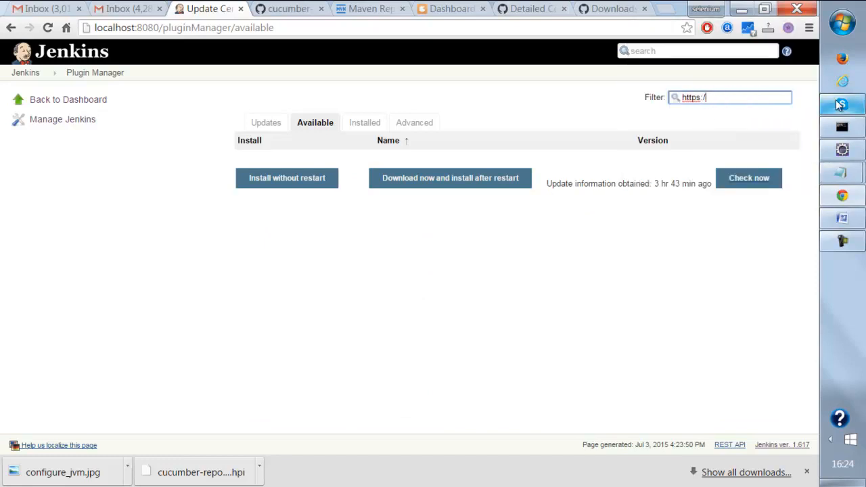
# Filter the available plugins by "cucumber" and select the Cucumber Performance Reports Plugin for installation.
pyautogui.write('cucumber')
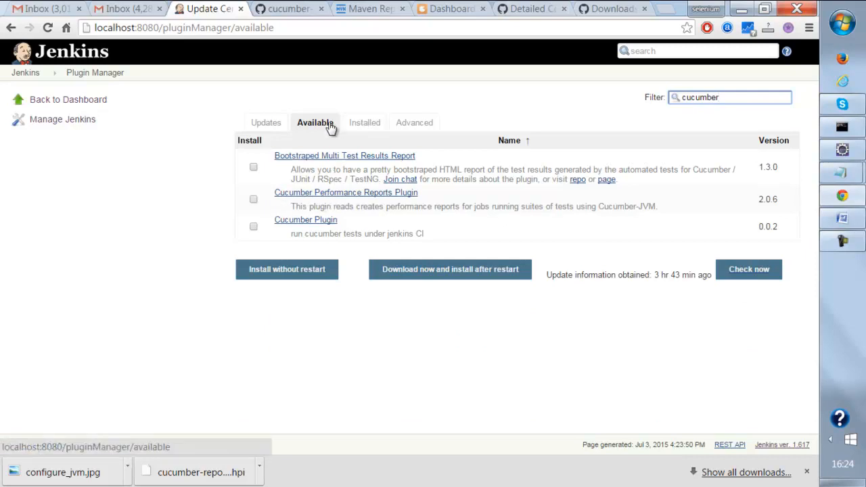
pyautogui.click(254, 199)
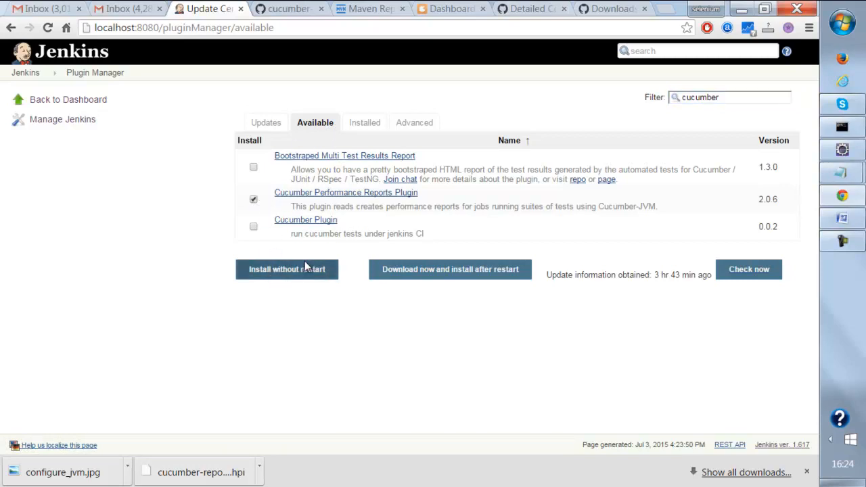
# Check the list of installed plugins for the Cucumber Reports Plugin.
pyautogui.click(361, 124)
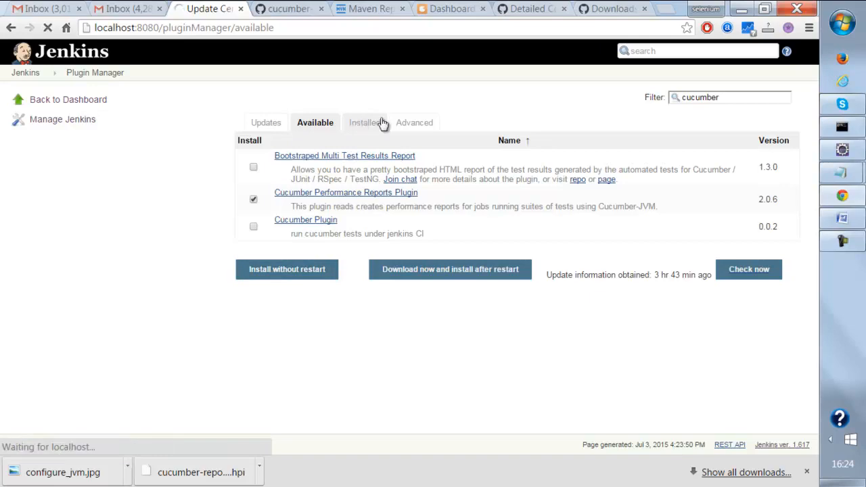
pyautogui.scroll(-15, 391, 268)
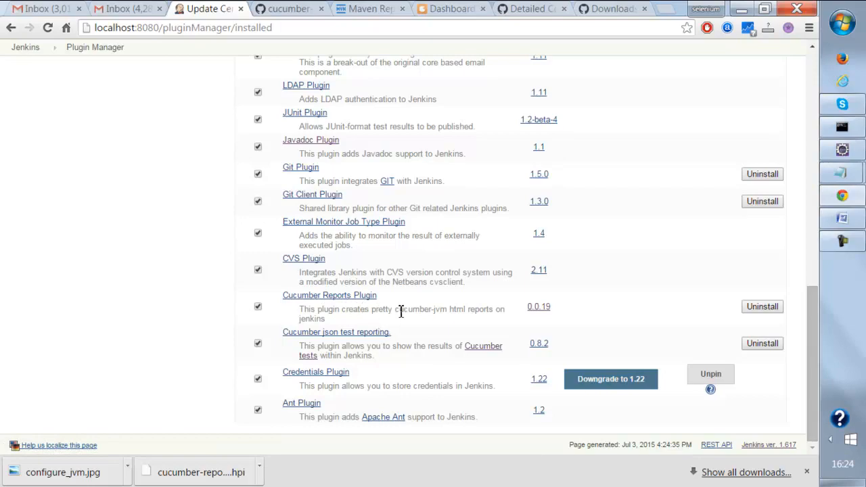
pyautogui.scroll(15, 401, 311)
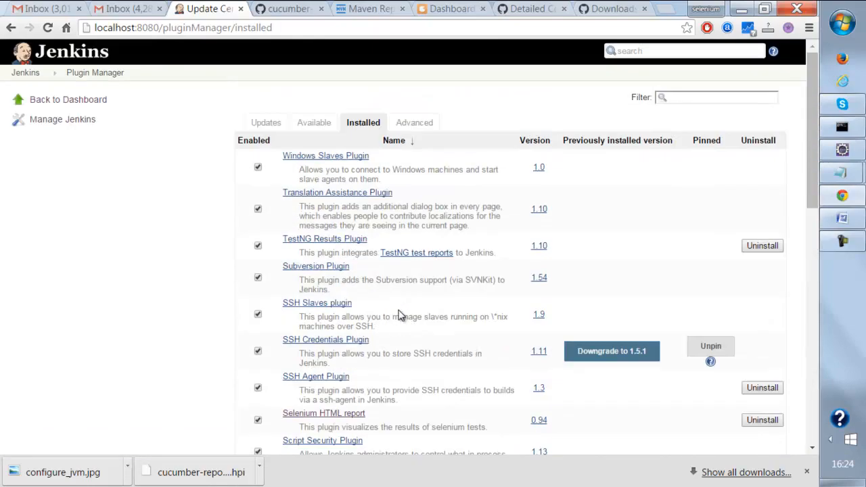
# Return to the Jenkins dashboard and open the CucumberMavenReportingPlugin project.
pyautogui.click(25, 73)
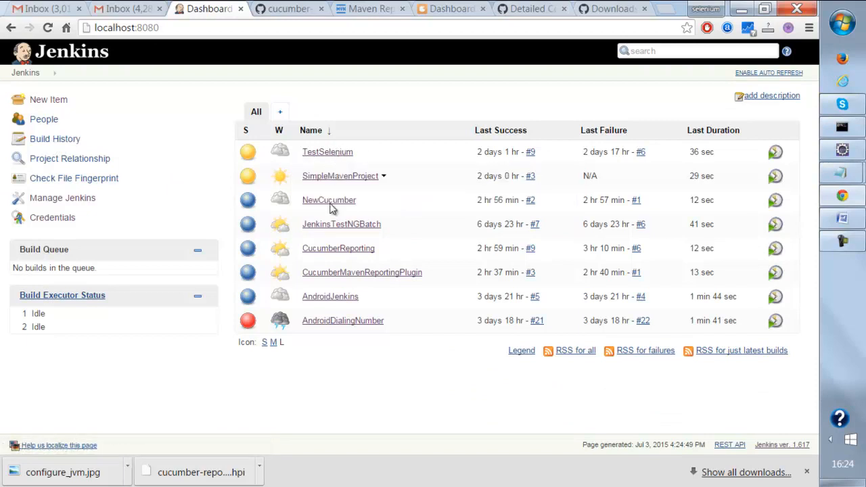
pyautogui.click(346, 274)
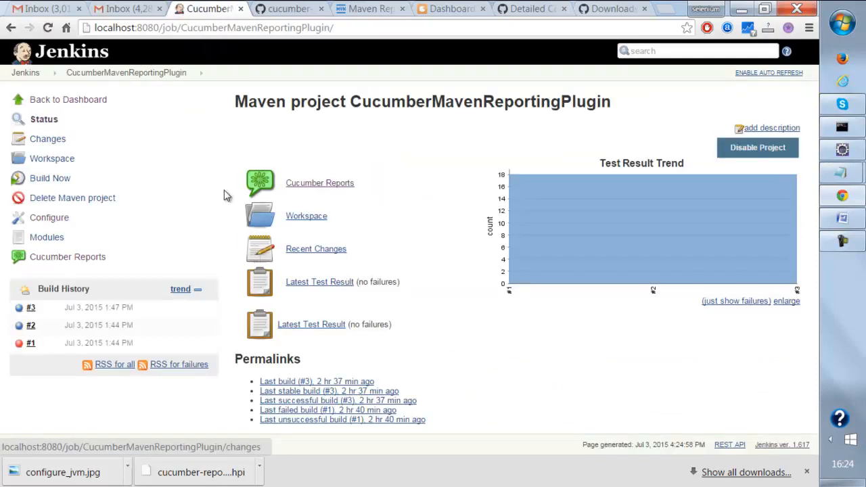
# Open the project's configuration and review the settings through the Root POM path in the Build section.
pyautogui.click(58, 219)
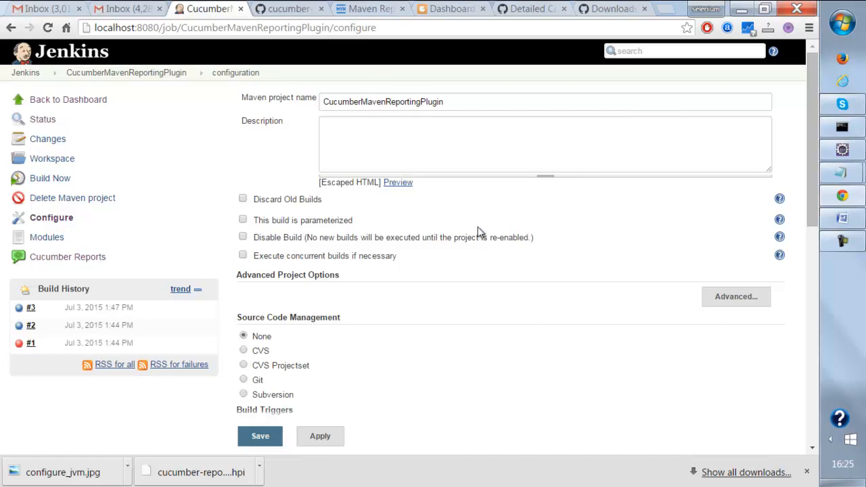
pyautogui.scroll(-3, 477, 226)
pyautogui.scroll(2, 479, 233)
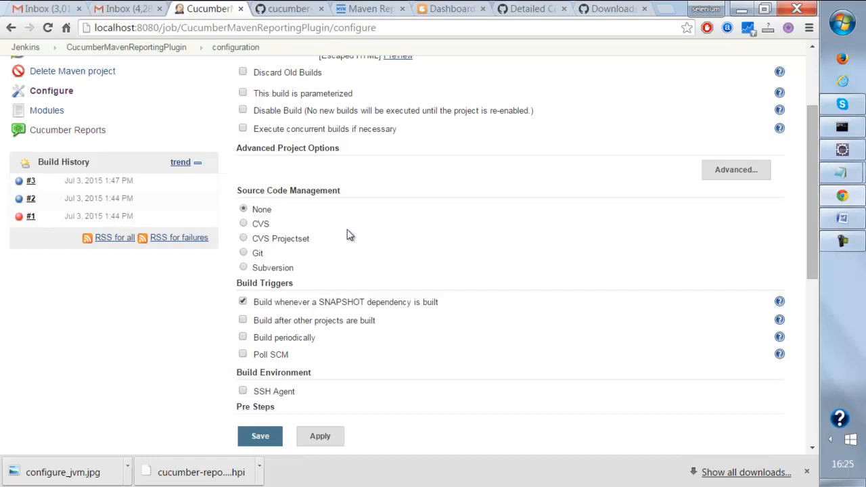
pyautogui.scroll(-2, 346, 234)
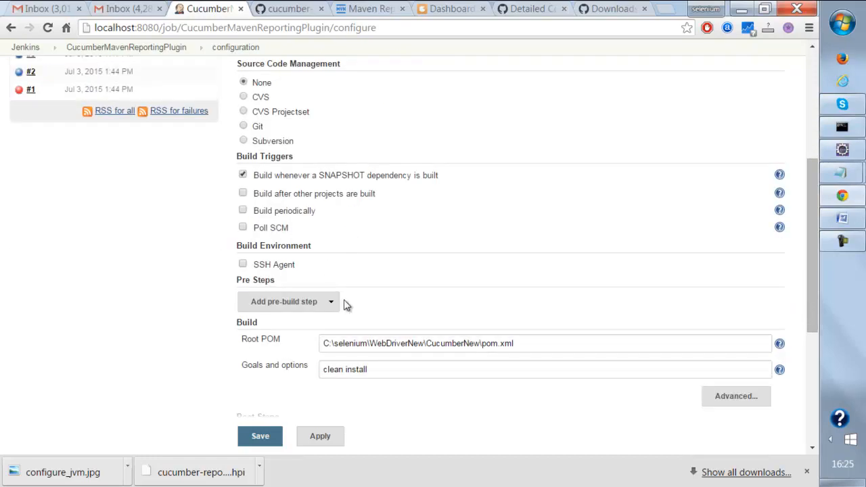
pyautogui.moveTo(327, 347); pyautogui.dragTo(526, 355)
# Switch to Eclipse, locate pom.xml in the CucumberNew project, and return to the Jenkins configuration.
pyautogui.click(842, 149)
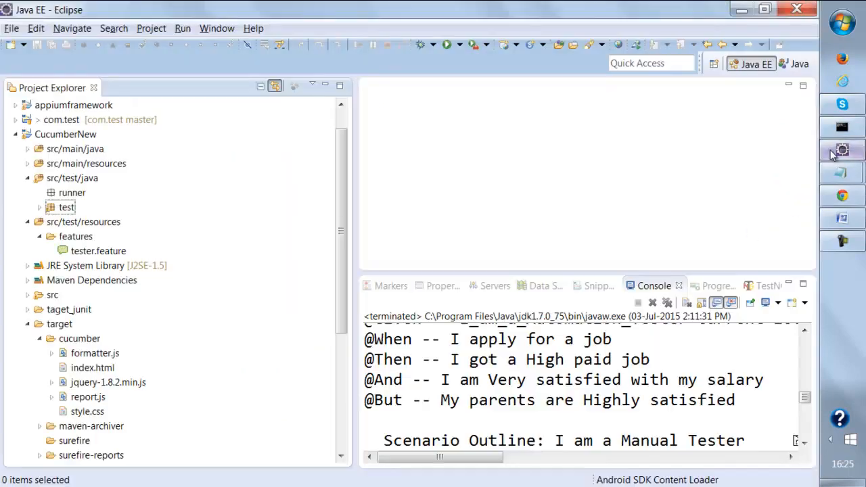
pyautogui.click(27, 324)
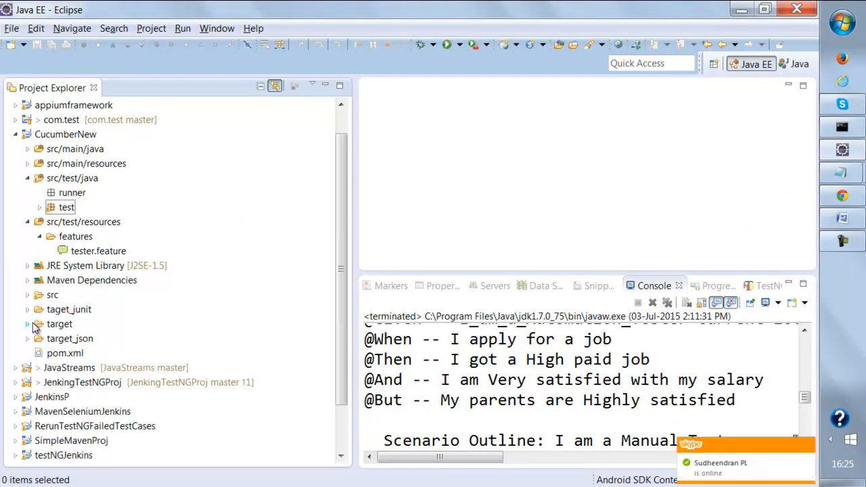
pyautogui.click(65, 356)
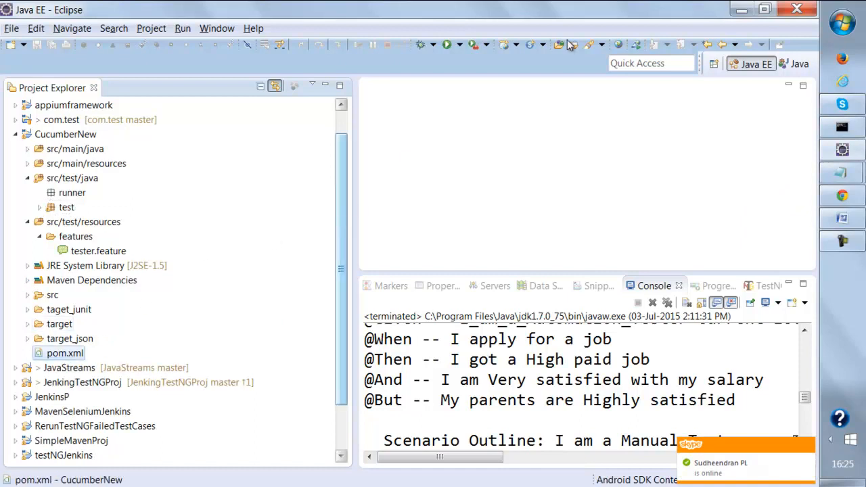
pyautogui.click(15, 134)
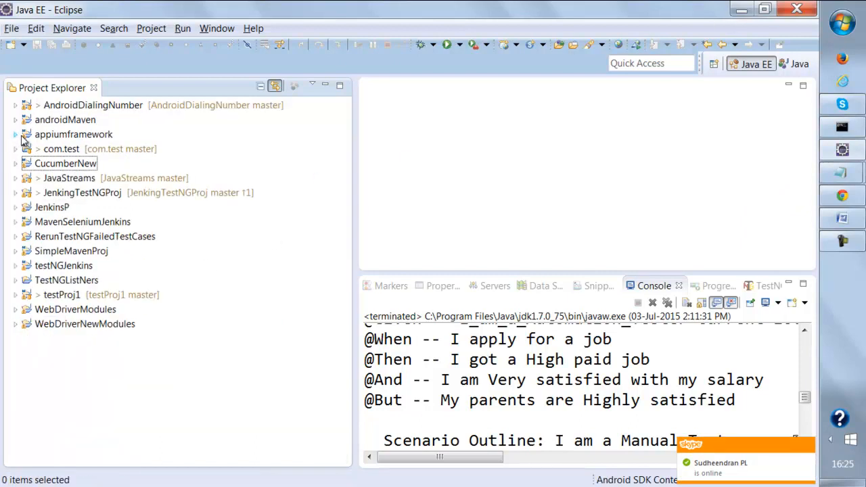
pyautogui.click(15, 163)
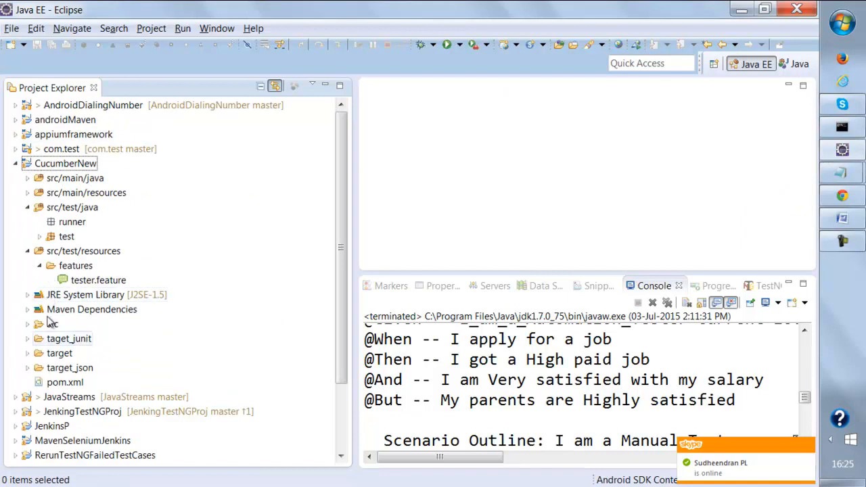
pyautogui.click(54, 382)
pyautogui.click(743, 9)
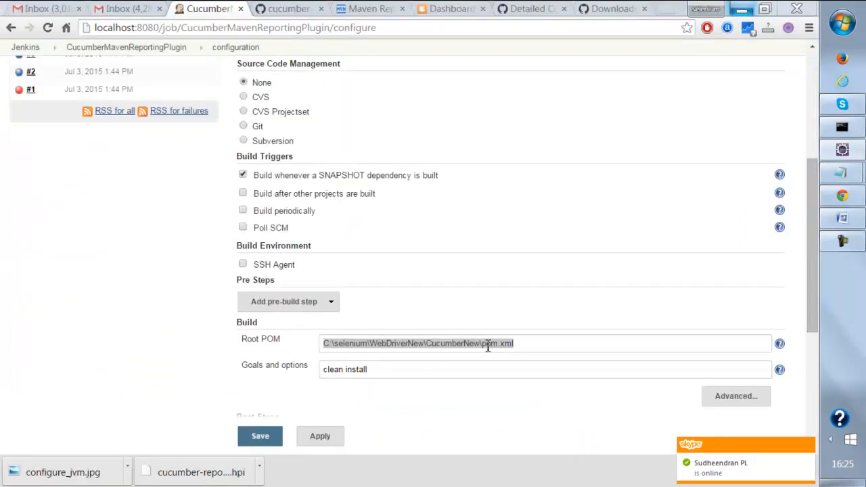
# Review the build's goals and options and the available post-build actions, including Publish cucumber results as a report.
pyautogui.moveTo(384, 370); pyautogui.dragTo(318, 373)
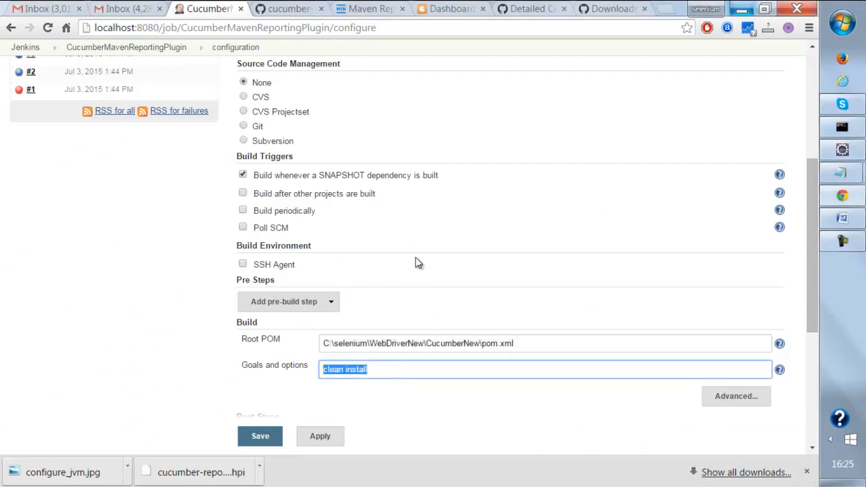
pyautogui.scroll(-1, 415, 262)
pyautogui.scroll(1, 417, 267)
pyautogui.scroll(-2, 477, 224)
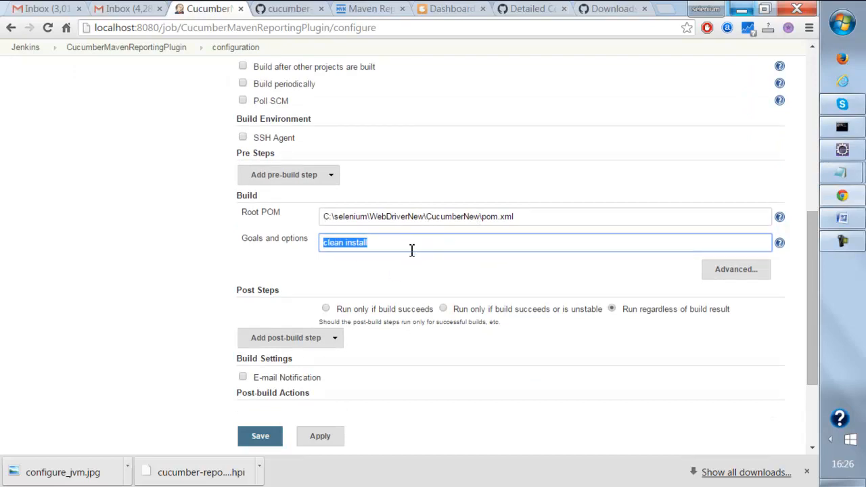
pyautogui.scroll(-2, 263, 276)
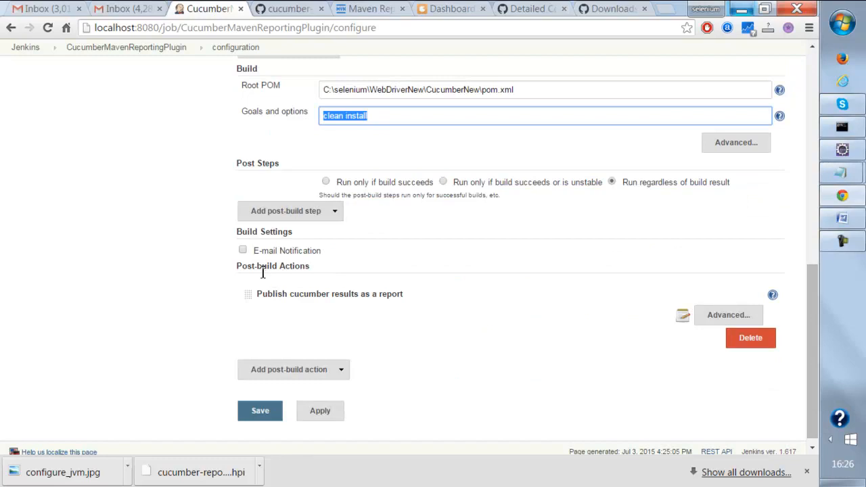
pyautogui.click(280, 376)
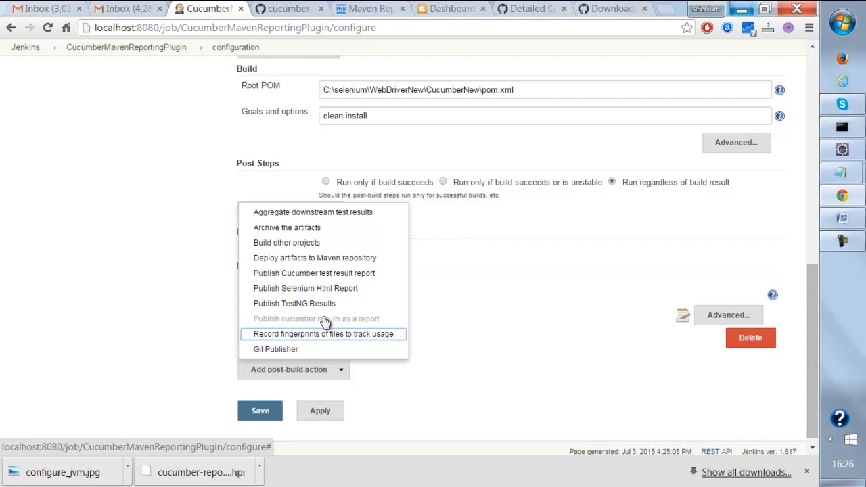
pyautogui.click(480, 379)
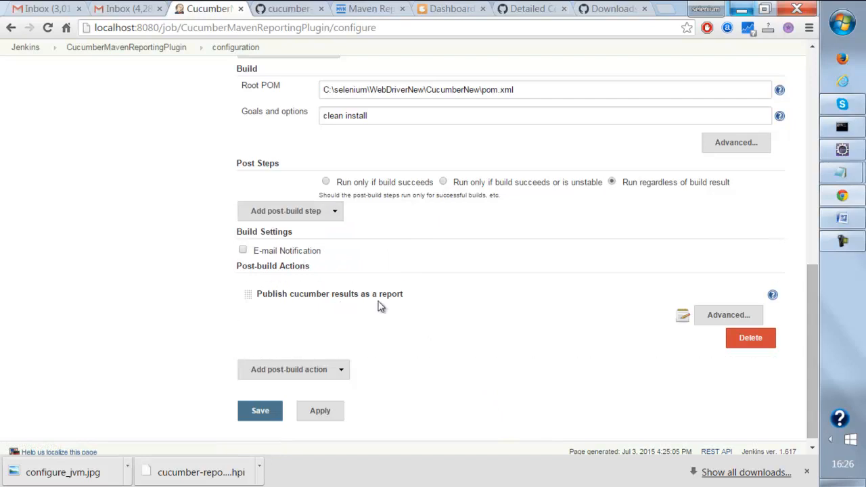
# Expand the advanced settings of Publish cucumber results as a report and examine the Json Reports Path and the project name.
pyautogui.click(716, 318)
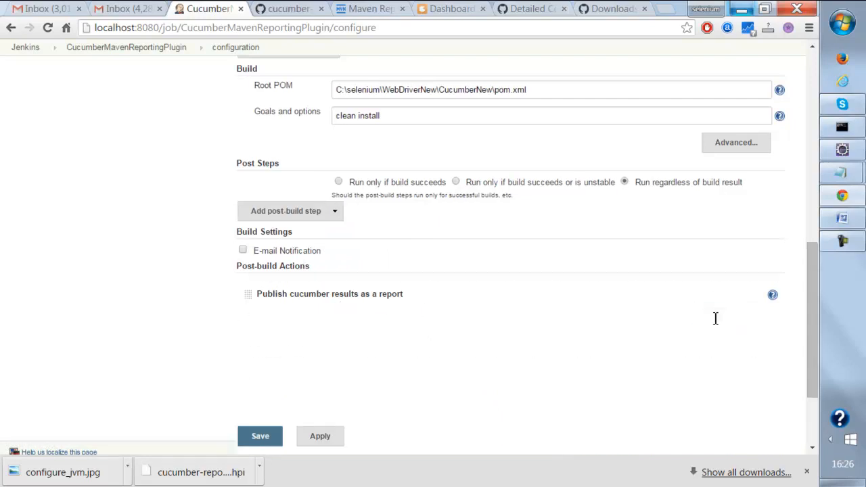
pyautogui.moveTo(395, 317)
pyautogui.mouseDown()
pyautogui.moveTo(350, 319)
pyautogui.moveTo(391, 318)
pyautogui.mouseUp()
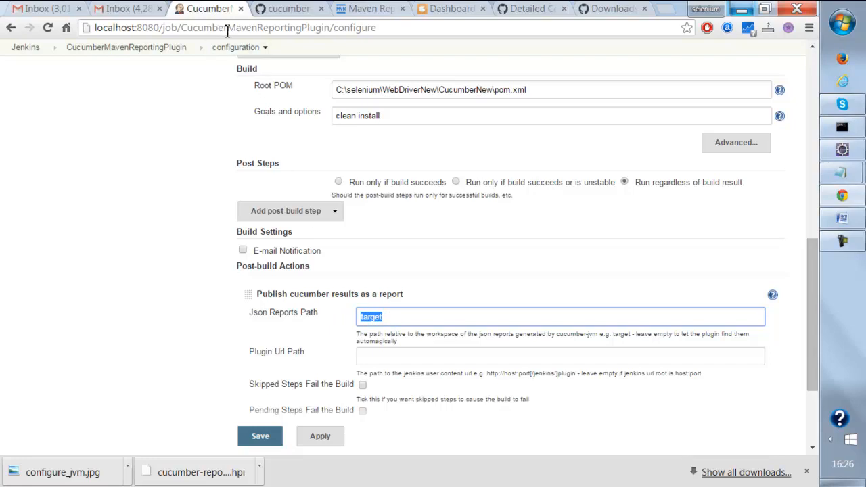
pyautogui.moveTo(183, 31); pyautogui.dragTo(297, 31)
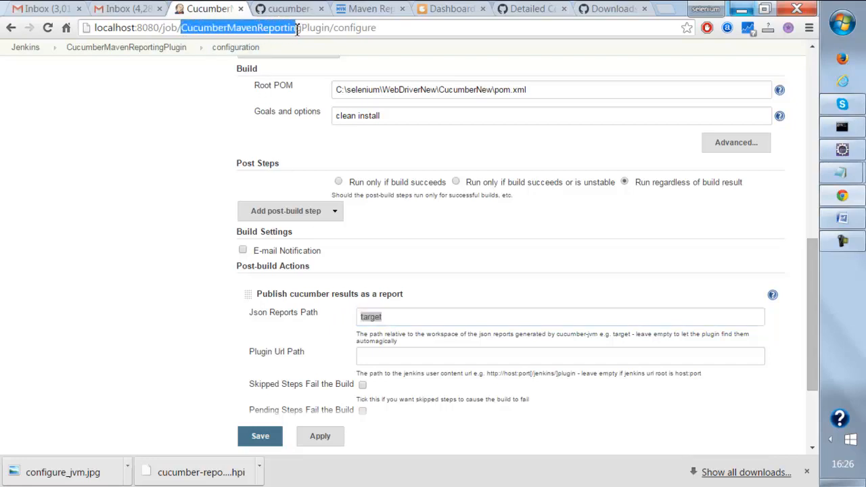
# Search Windows for c:\u and open the suggested CucumberReporting build 9 folder in Windows Explorer.
pyautogui.click(836, 21)
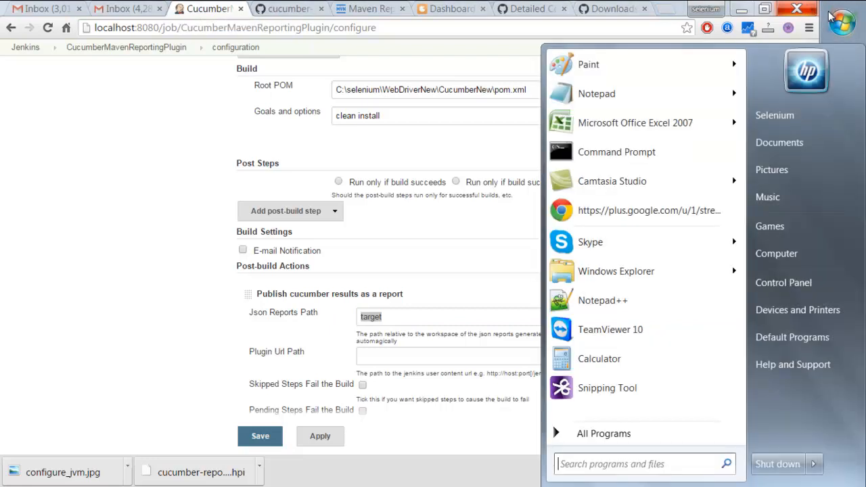
pyautogui.write('c')
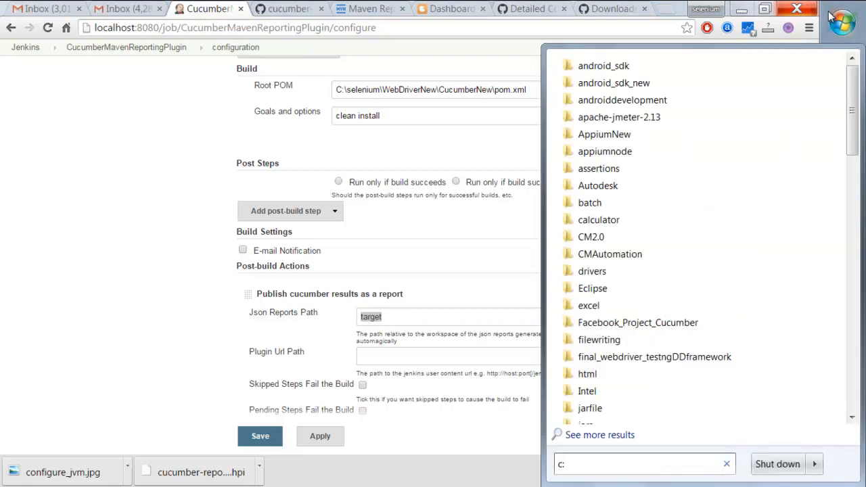
pyautogui.write(':\\u')
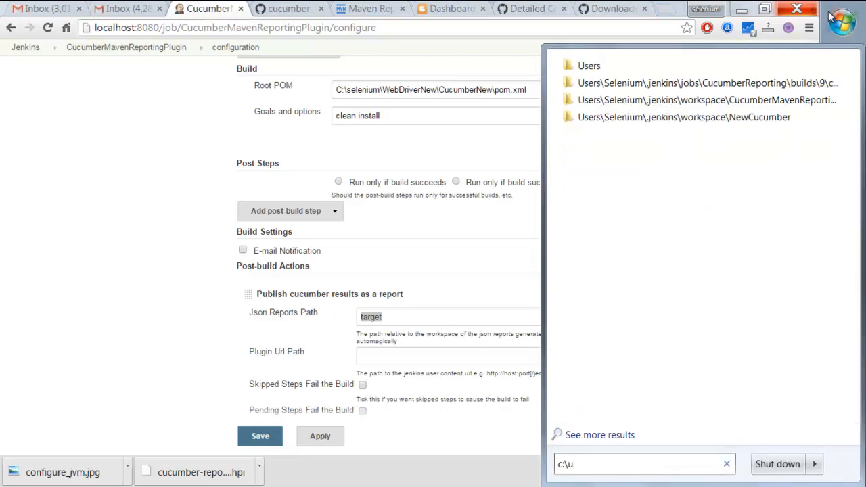
pyautogui.press('Down')
pyautogui.press('Down')
pyautogui.press('Return')
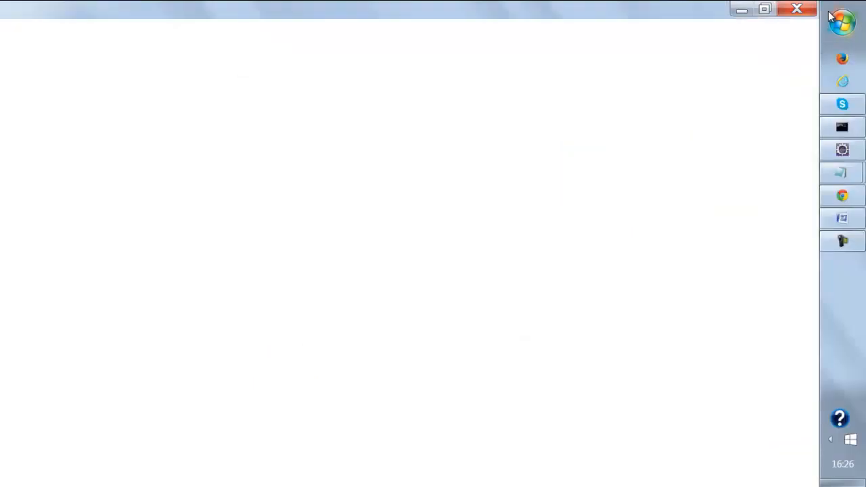
# Go up to the .jenkins jobs folder and open the CucumberMavenReportingPlugin folder.
pyautogui.click(254, 31)
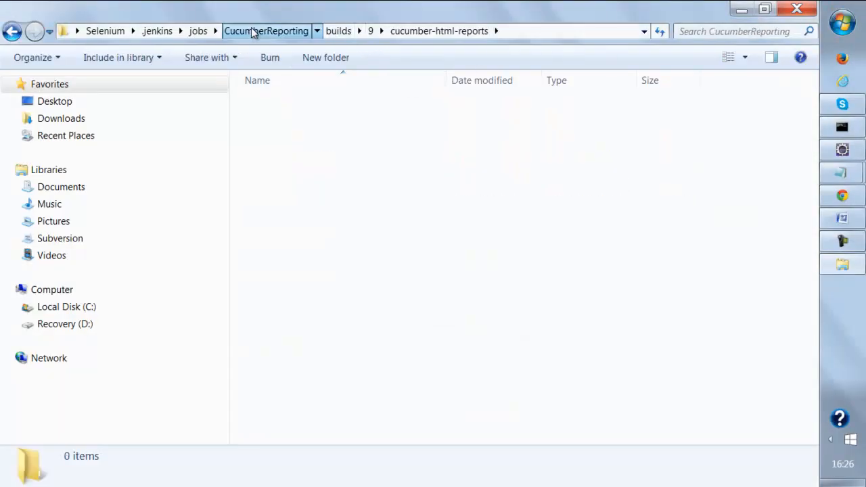
pyautogui.click(199, 31)
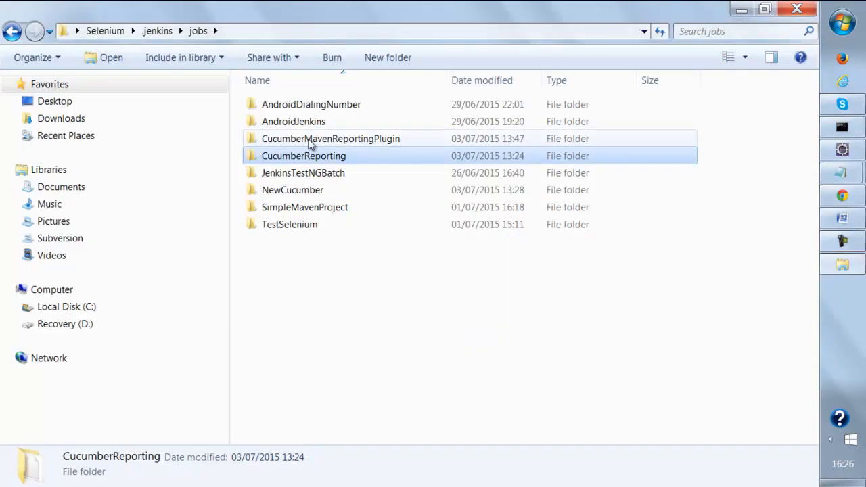
pyautogui.click(309, 142)
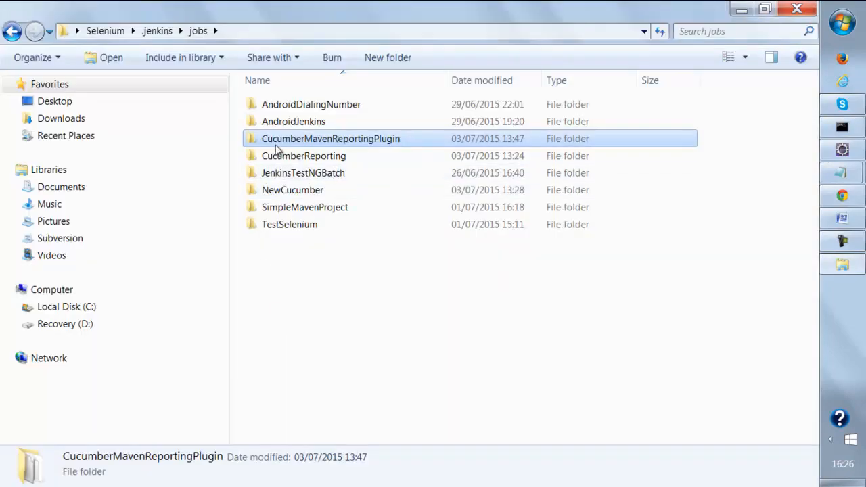
pyautogui.doubleClick(301, 140)
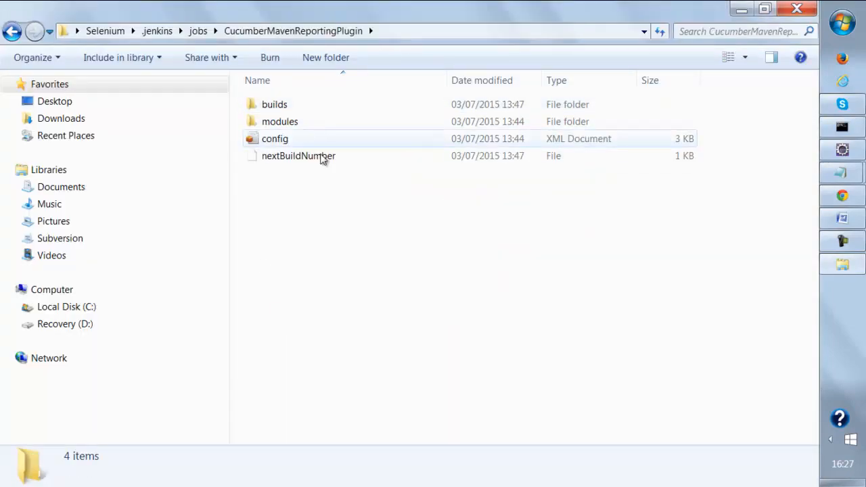
# Delete the builds, modules, config and nextBuildNumber items from the CucumberMavenReportingPlugin job folder.
pyautogui.moveTo(359, 196); pyautogui.dragTo(240, 100)
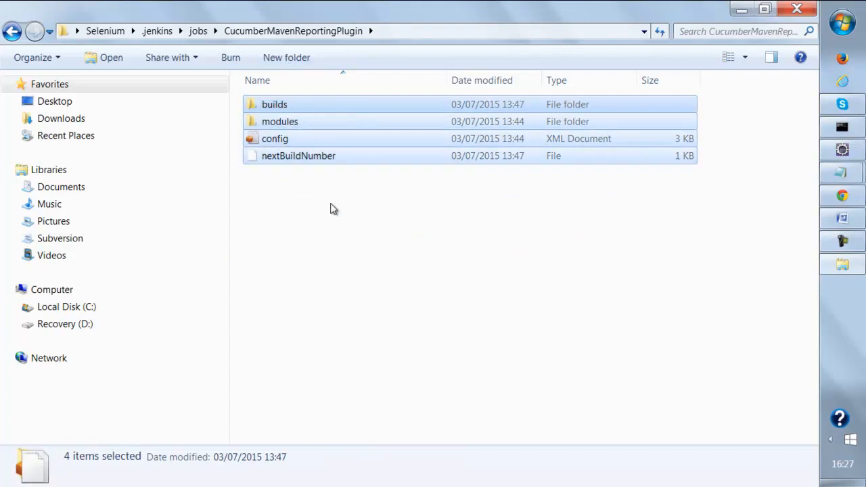
pyautogui.press('Delete')
pyautogui.press('Return')
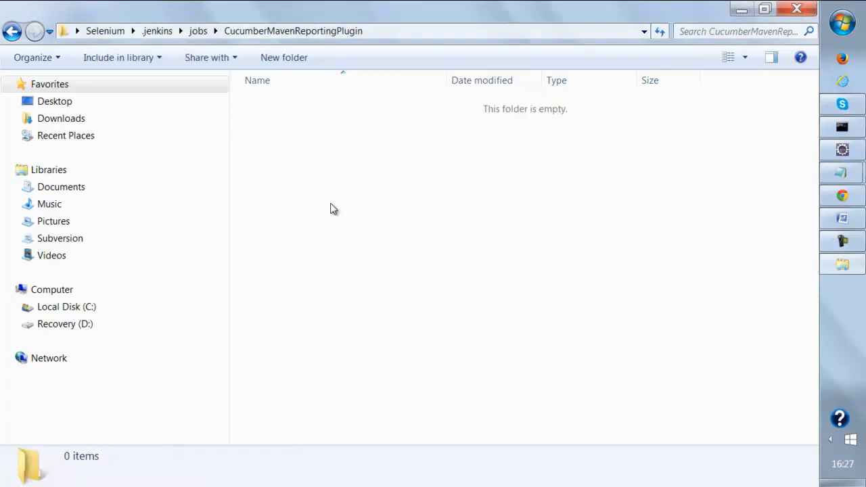
# Create a folder named target in the CucumberMavenReportingPlugin job folder and open it.
pyautogui.rightClick(316, 141)
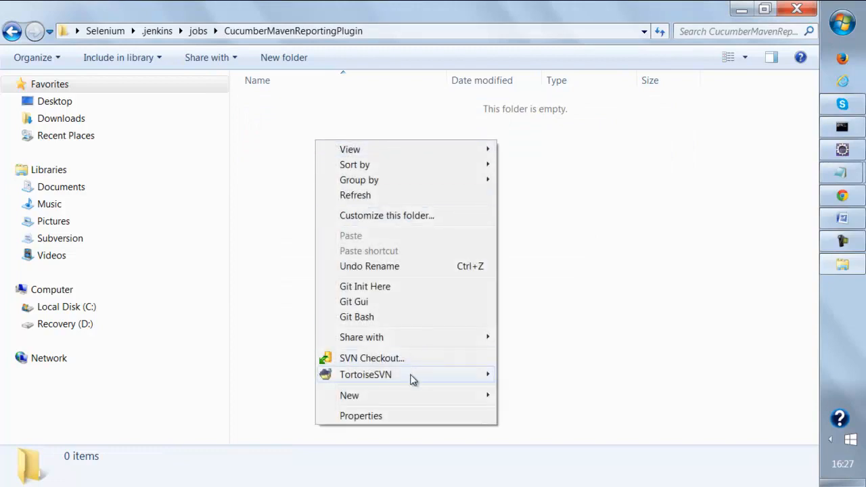
pyautogui.moveTo(411, 396)
pyautogui.click(573, 179)
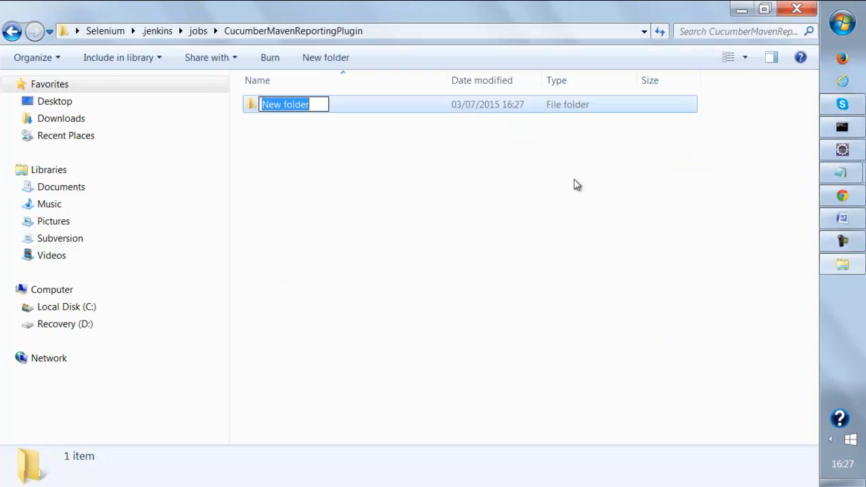
pyautogui.write('target')
pyautogui.press('Return')
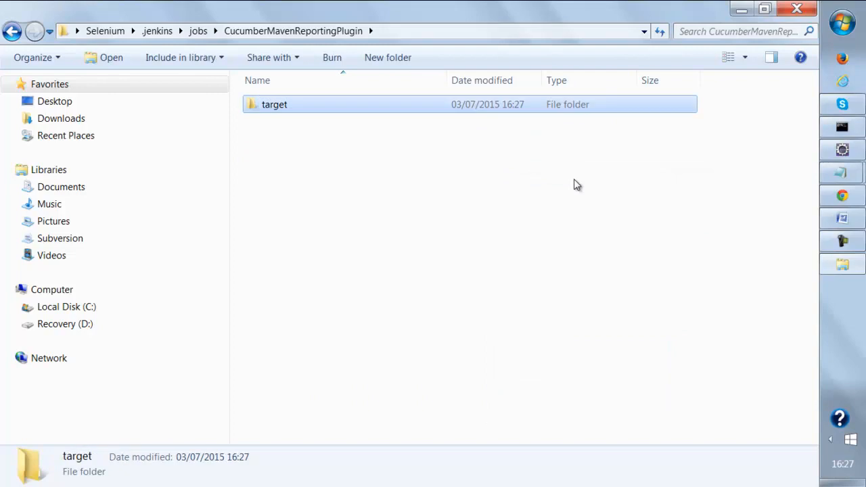
pyautogui.doubleClick(283, 108)
# Switch to Eclipse, expand CucumberNew's target_json folder, and open TestRunner.java from the test package in a maximized editor.
pyautogui.hotkey('alt', 'Tab')
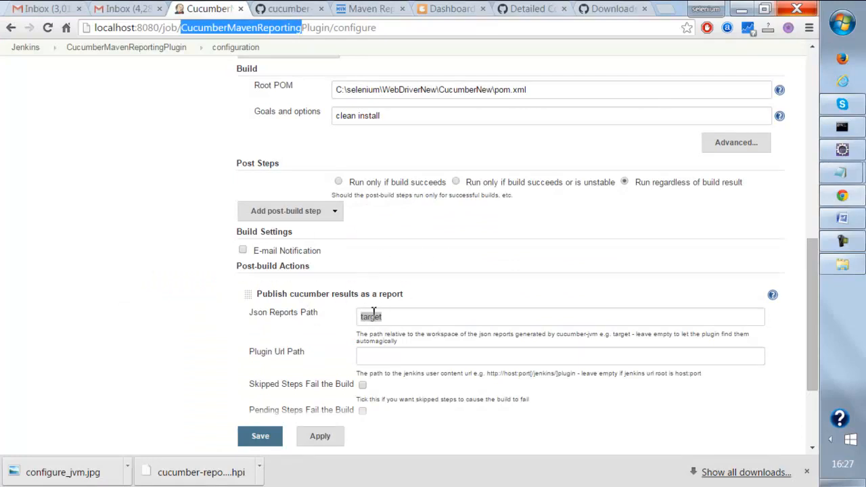
pyautogui.click(842, 153)
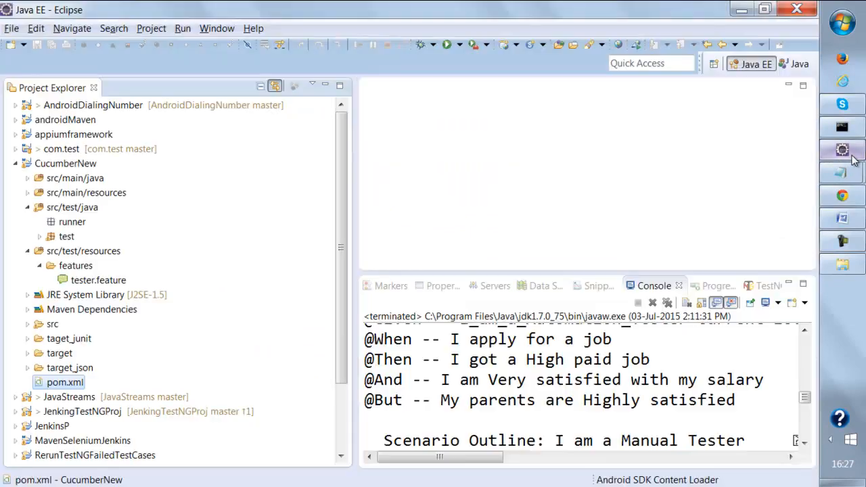
pyautogui.click(27, 367)
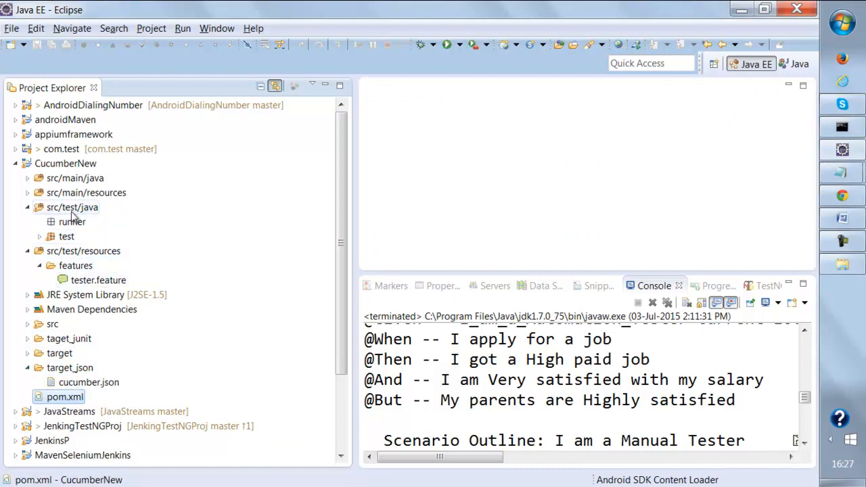
pyautogui.click(40, 237)
pyautogui.doubleClick(103, 265)
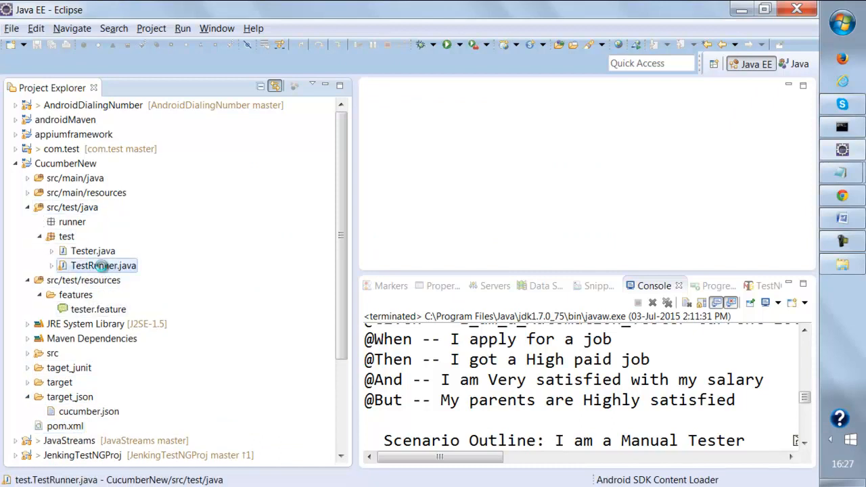
pyautogui.doubleClick(413, 93)
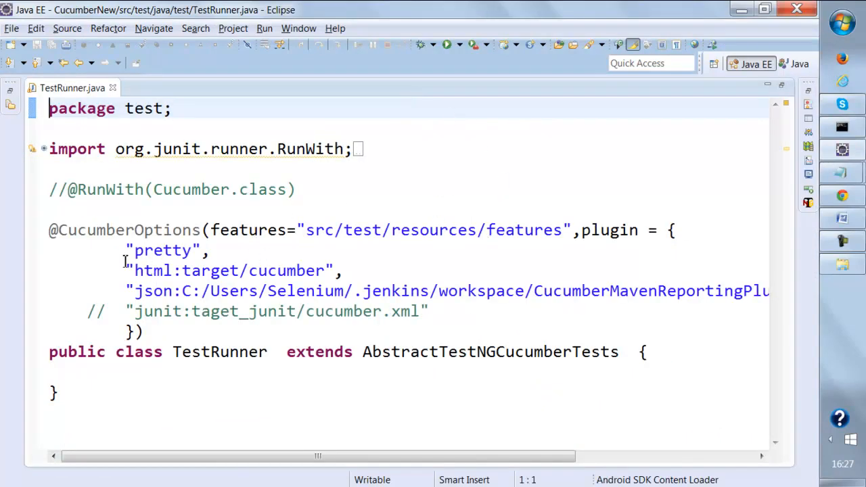
pyautogui.moveTo(126, 250); pyautogui.dragTo(98, 311)
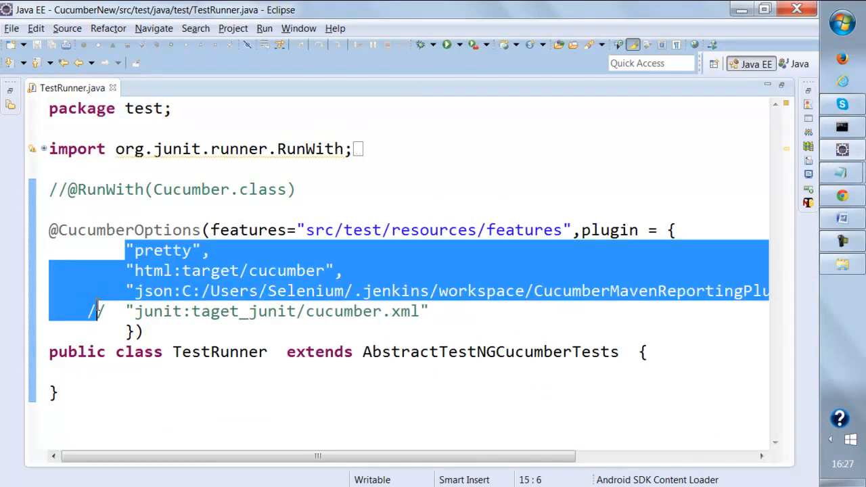
pyautogui.click(97, 305)
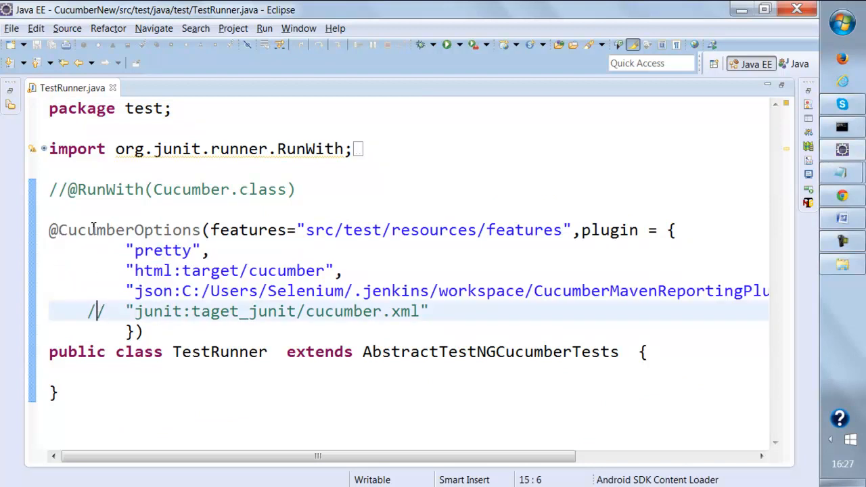
pyautogui.moveTo(125, 250); pyautogui.dragTo(84, 311)
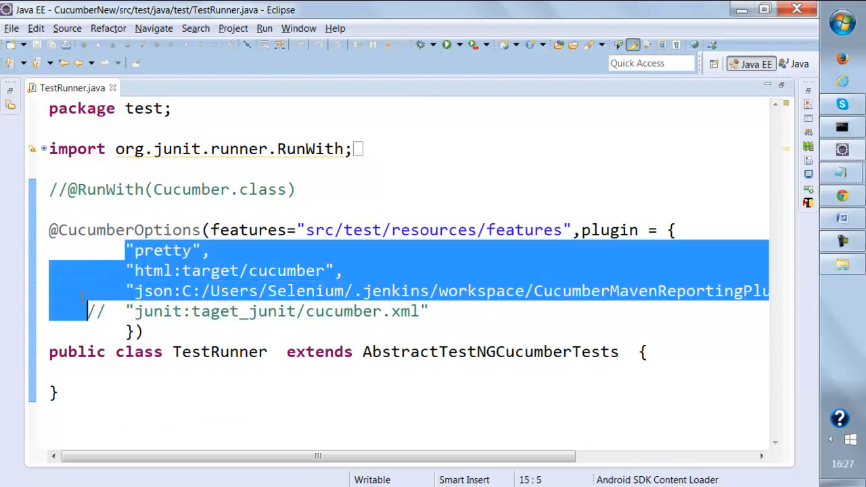
pyautogui.click(100, 280)
pyautogui.hscroll(4, 106, 284)
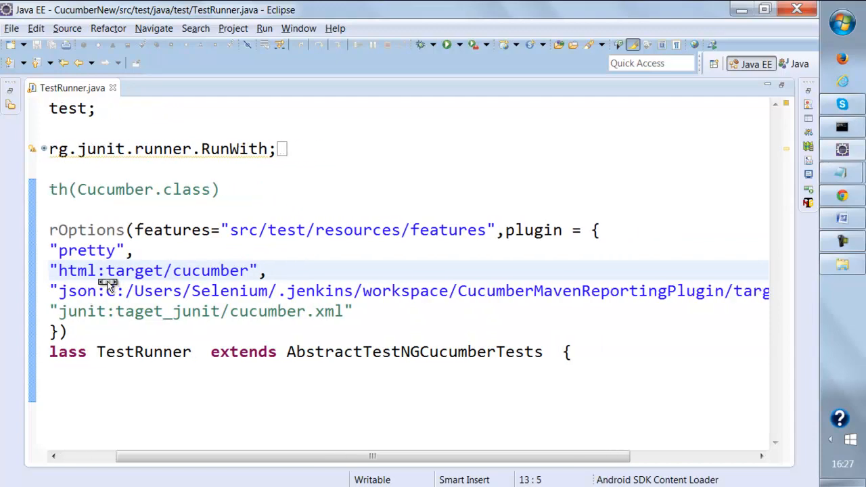
pyautogui.hscroll(4, 106, 284)
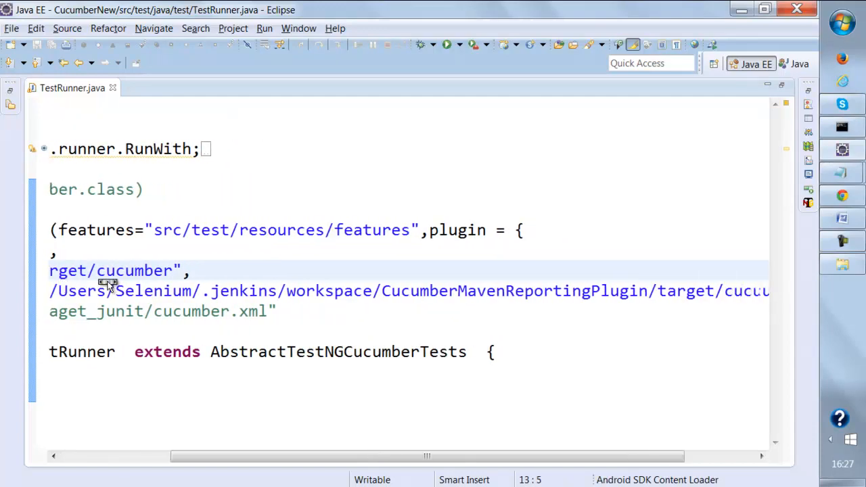
pyautogui.hscroll(-8, 102, 281)
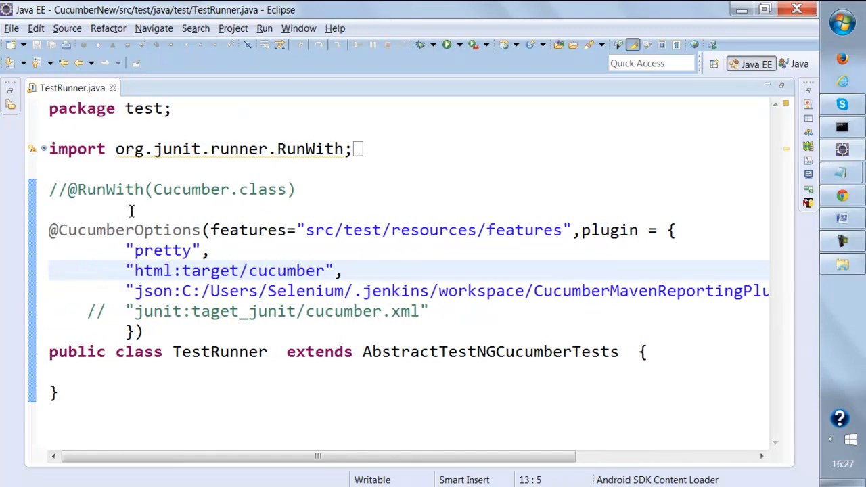
pyautogui.moveTo(287, 353); pyautogui.dragTo(621, 352)
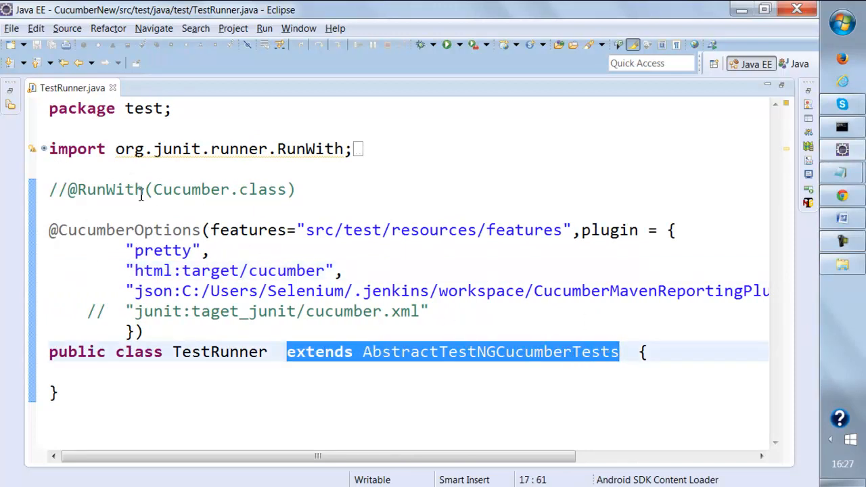
pyautogui.moveTo(304, 199); pyautogui.dragTo(39, 187)
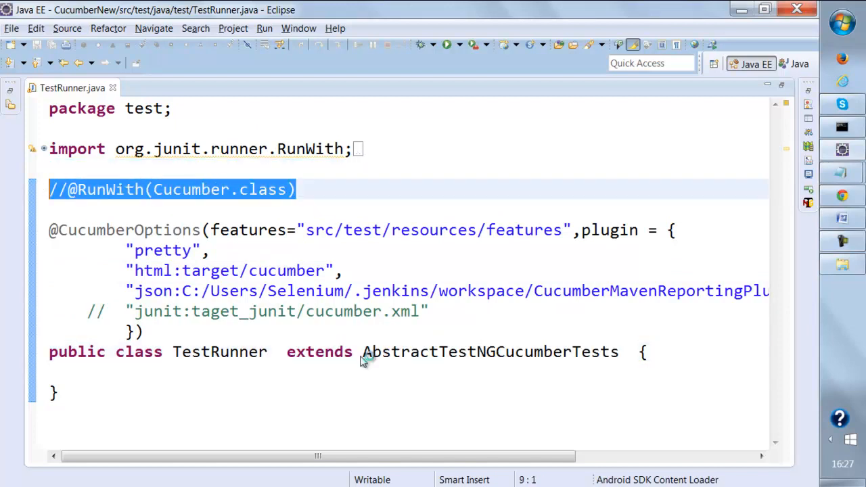
pyautogui.click(286, 361)
pyautogui.moveTo(280, 353); pyautogui.dragTo(625, 356)
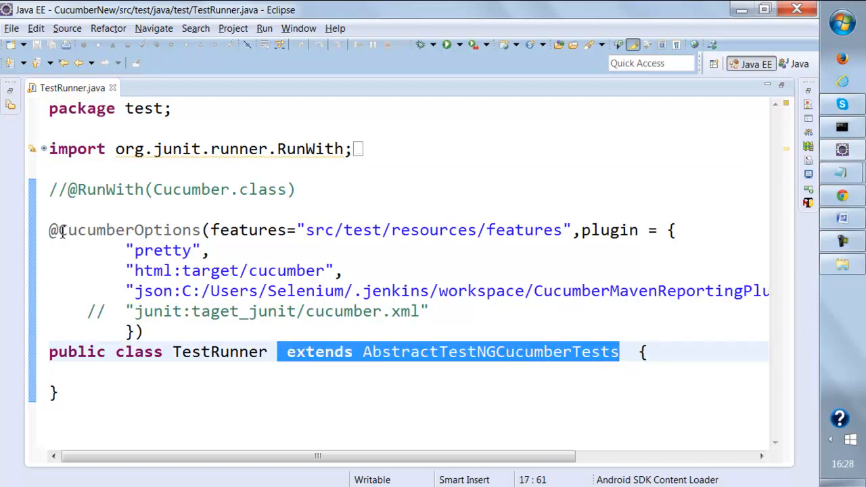
pyautogui.moveTo(52, 230); pyautogui.dragTo(67, 325)
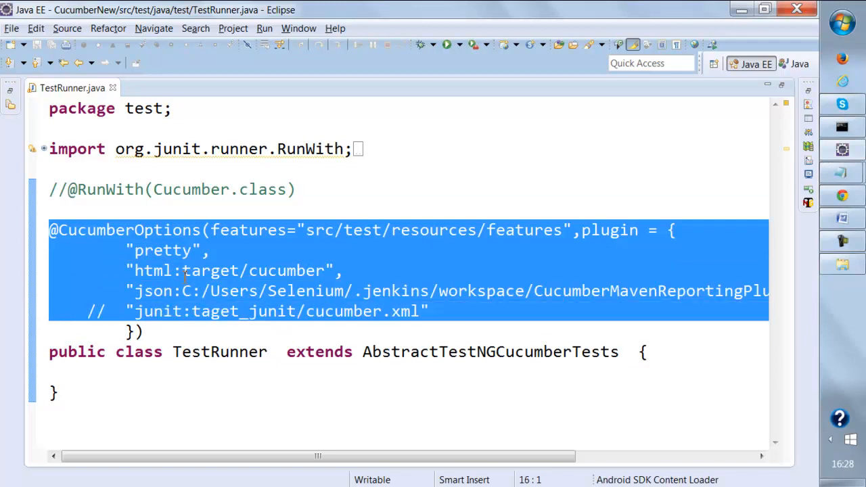
pyautogui.click(223, 270)
pyautogui.hscroll(3, 223, 271)
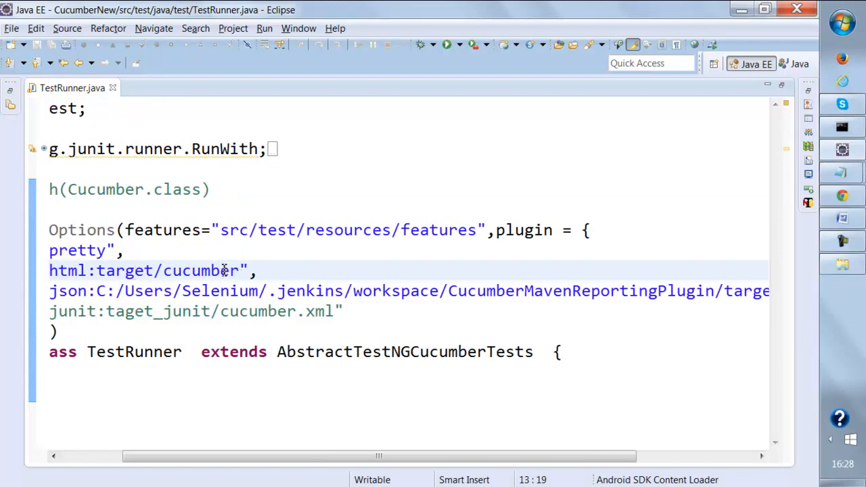
pyautogui.click(221, 230)
pyautogui.moveTo(222, 231); pyautogui.dragTo(480, 231)
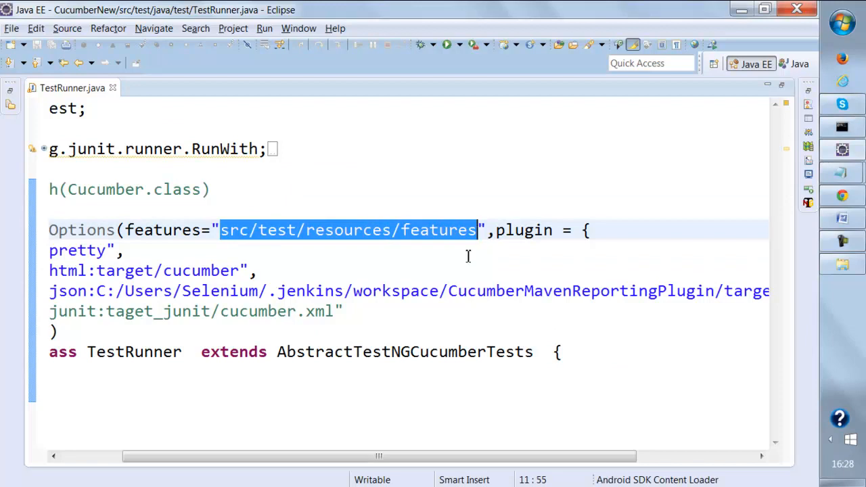
pyautogui.hscroll(-3, 467, 256)
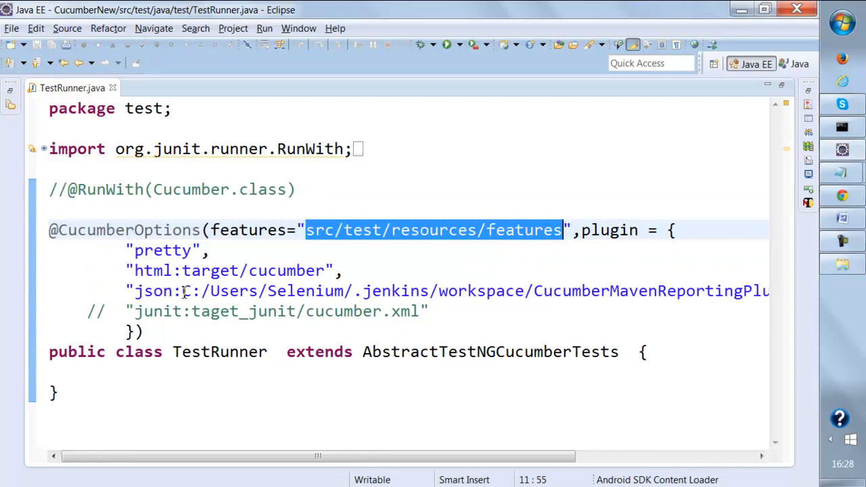
pyautogui.moveTo(183, 291); pyautogui.dragTo(245, 291)
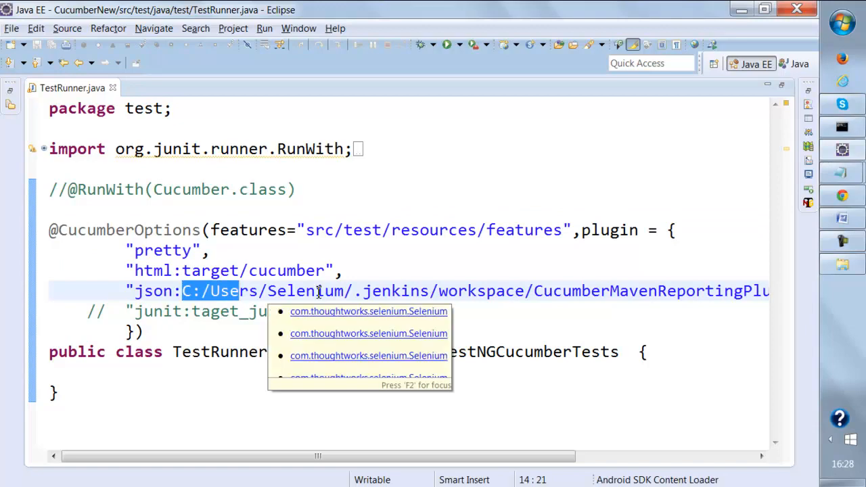
pyautogui.hscroll(3, 319, 292)
pyautogui.hscroll(2, 324, 294)
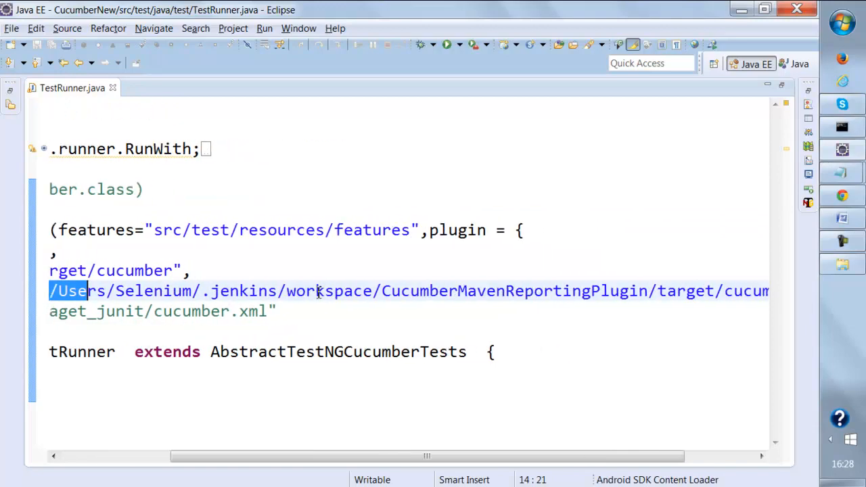
pyautogui.hscroll(3, 407, 279)
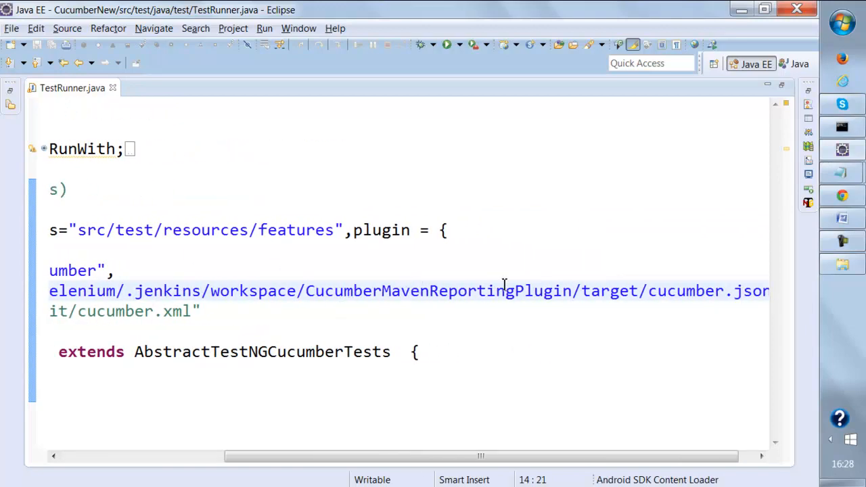
pyautogui.hscroll(1, 504, 283)
pyautogui.moveTo(549, 291); pyautogui.dragTo(625, 291)
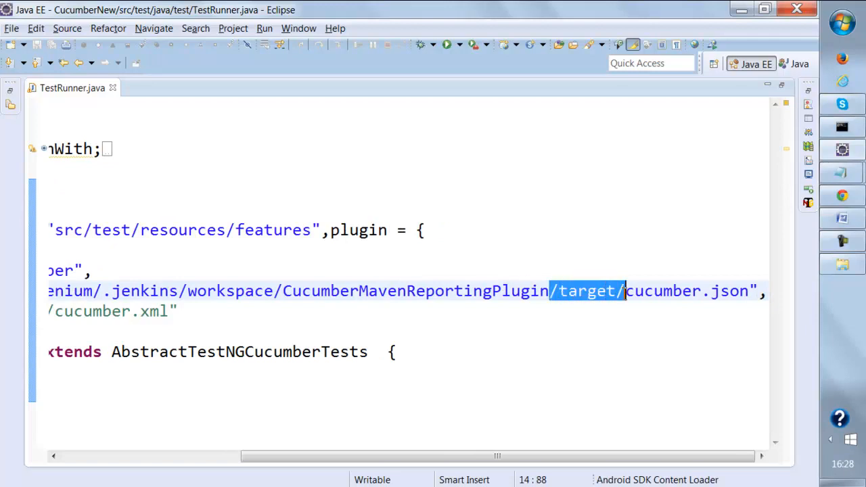
pyautogui.click(654, 290)
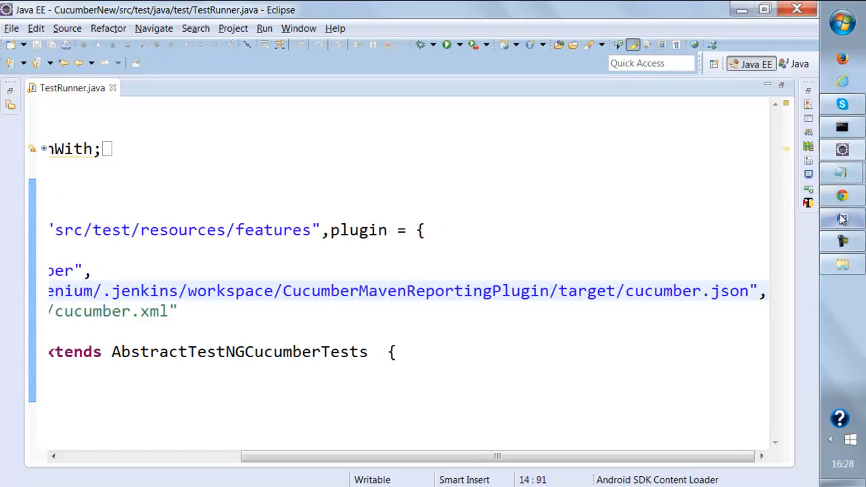
# Switch to Jenkins in Chrome and open CucumberMavenReportingPlugin's project-level Cucumber Reports, leaving the configuration page without saving.
pyautogui.click(842, 264)
pyautogui.moveTo(290, 131); pyautogui.dragTo(297, 148)
pyautogui.click(838, 197)
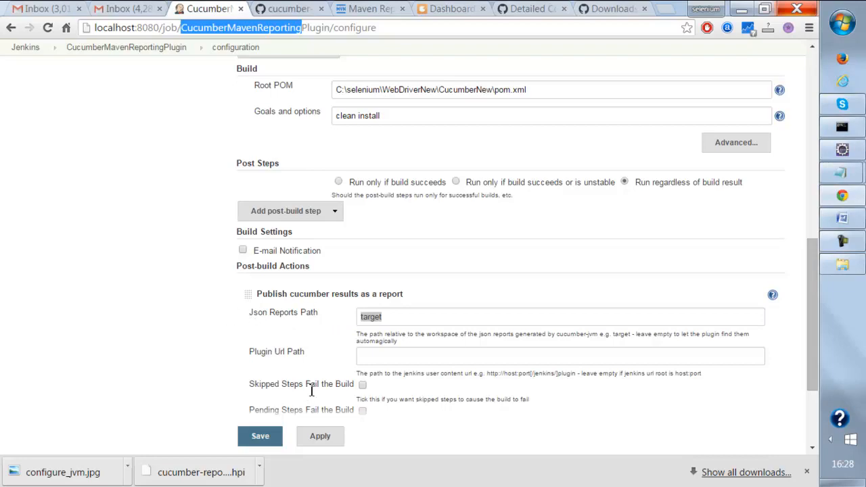
pyautogui.scroll(10, 311, 390)
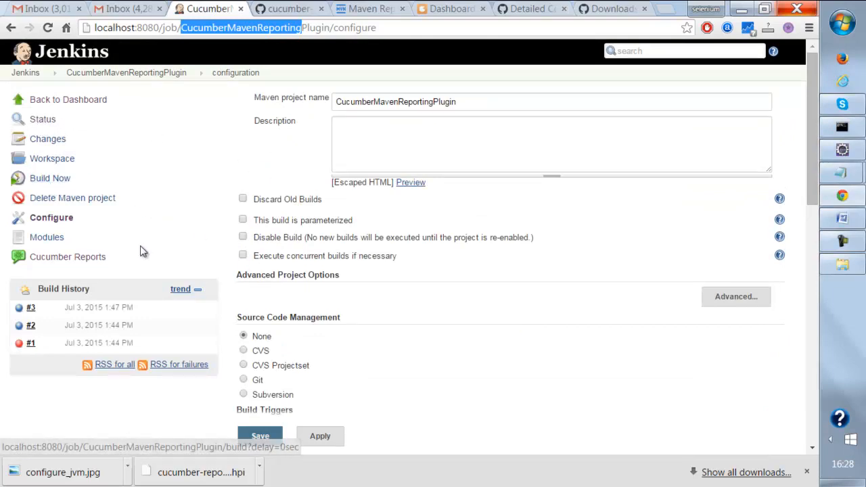
pyautogui.click(53, 263)
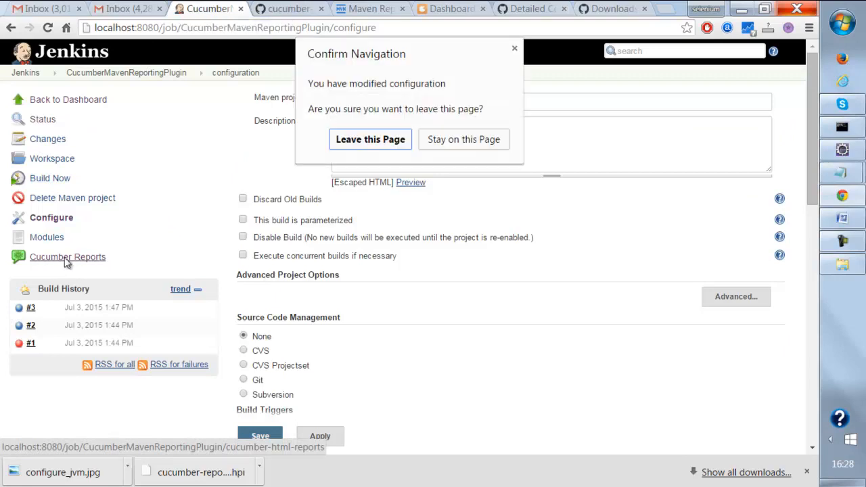
pyautogui.click(362, 144)
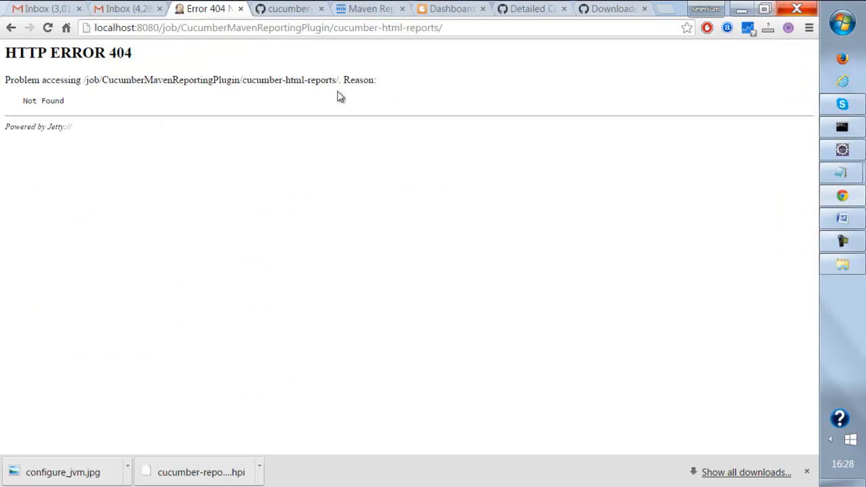
# Go back and open build #2 of CucumberMavenReportingPlugin, try to view its Cucumber Reports, and return to the build page.
pyautogui.click(11, 28)
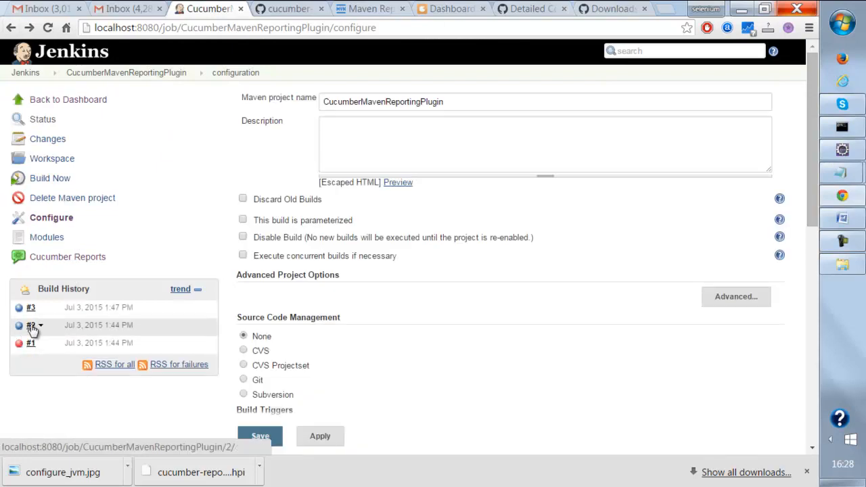
pyautogui.click(32, 328)
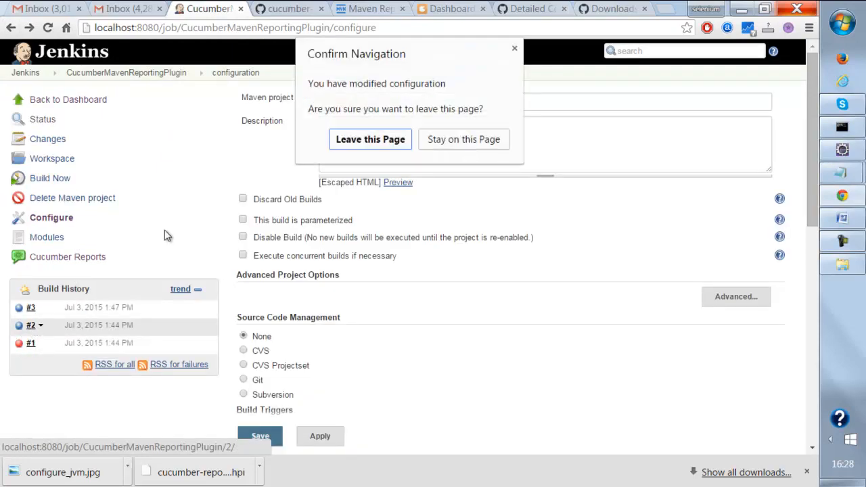
pyautogui.click(363, 144)
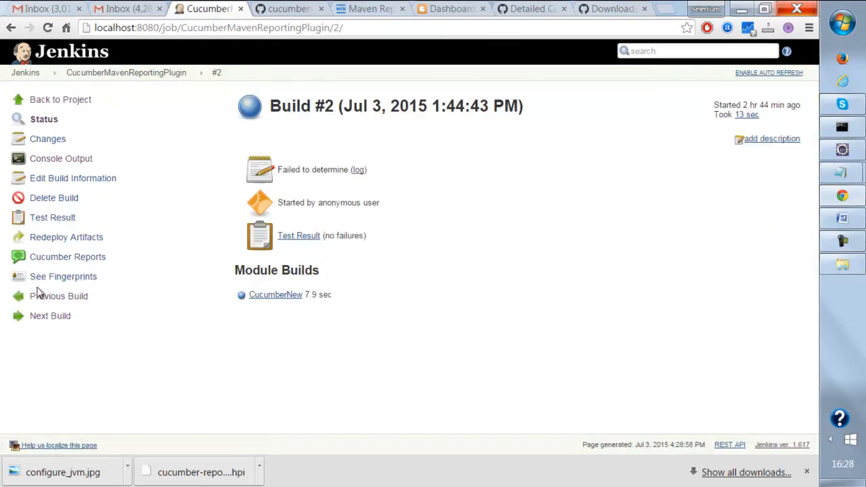
pyautogui.click(66, 261)
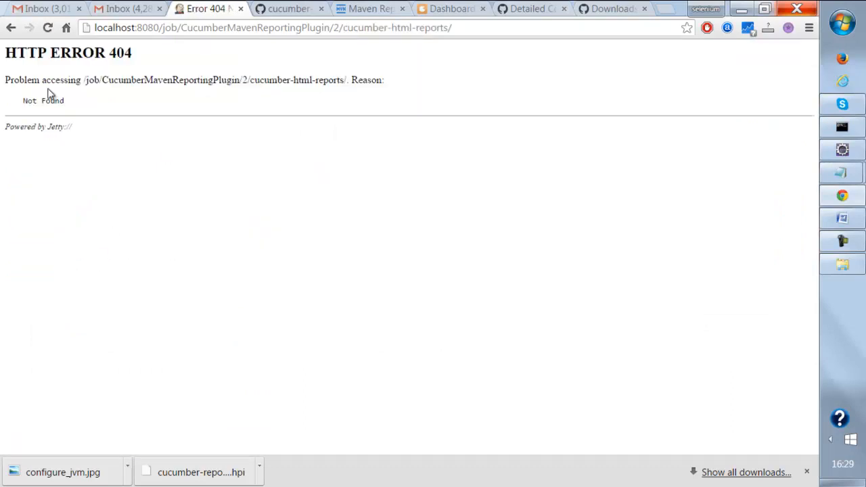
pyautogui.click(10, 28)
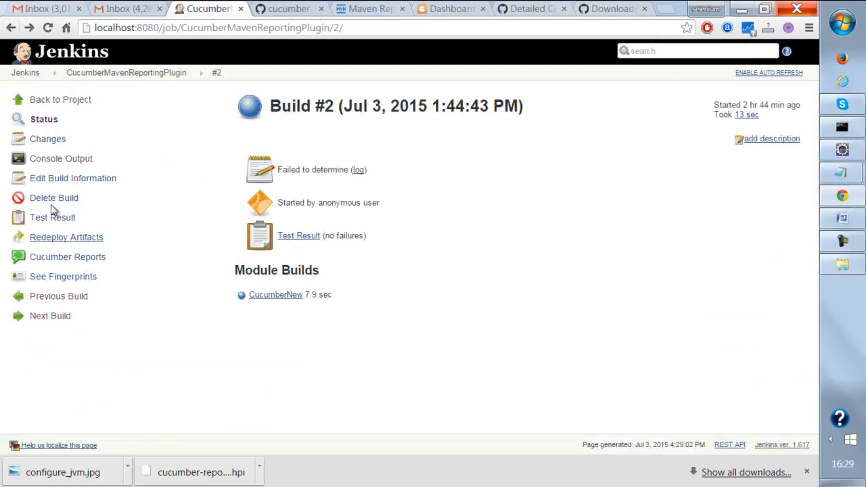
# Return to the Jenkins dashboard and open the NewCucumber project's Cucumber Reports.
pyautogui.click(62, 100)
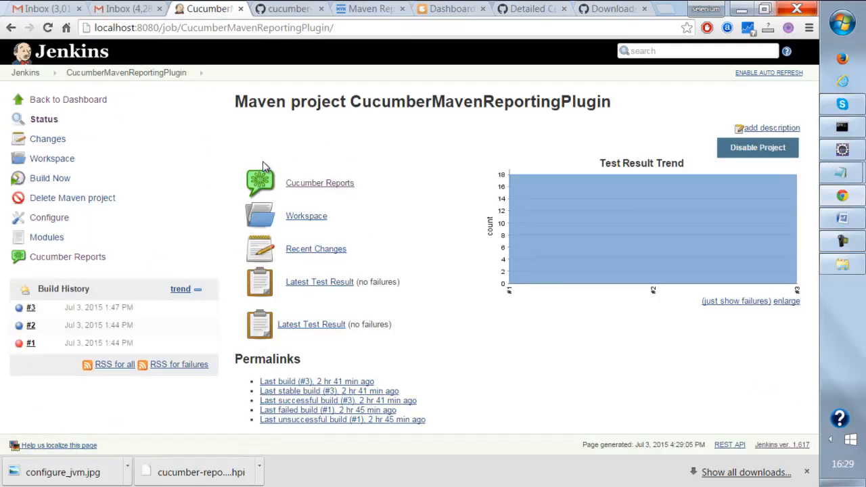
pyautogui.click(58, 100)
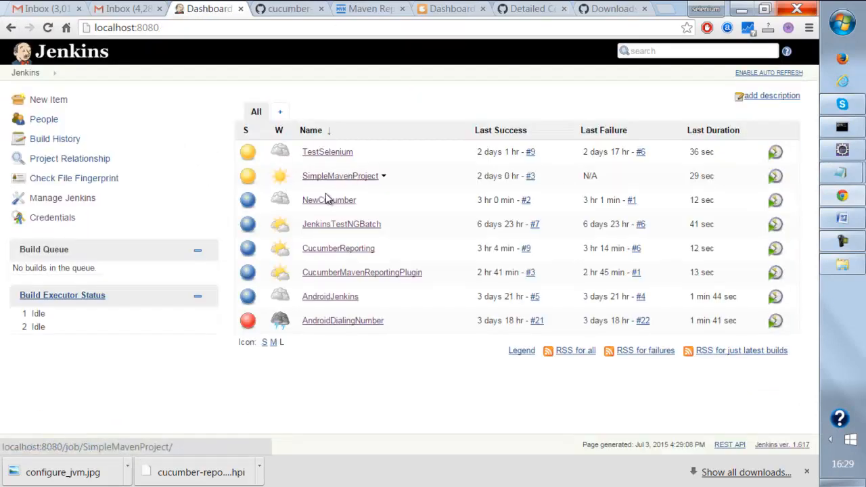
pyautogui.click(328, 199)
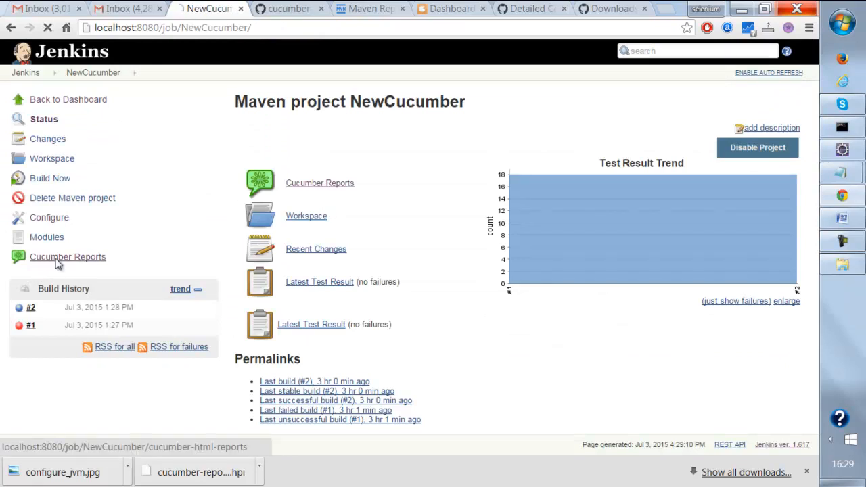
pyautogui.click(57, 260)
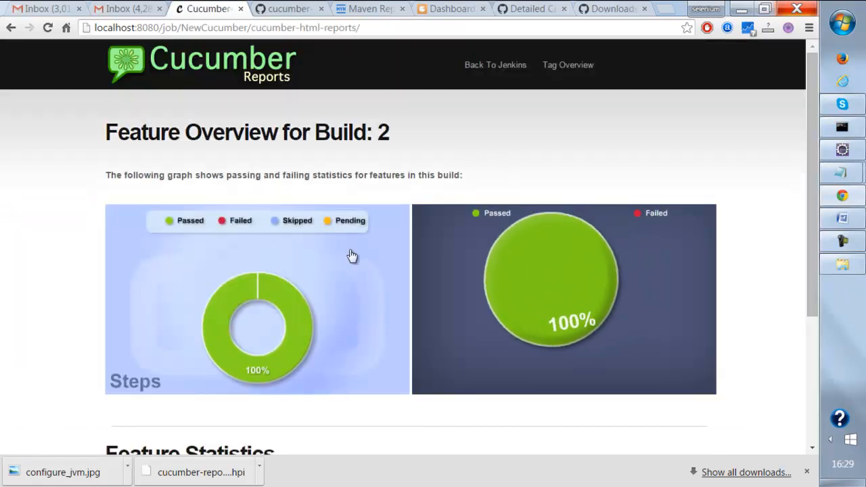
# Open the About Testers feature from the Feature Statistics table and look through its scenario results.
pyautogui.scroll(-3, 695, 270)
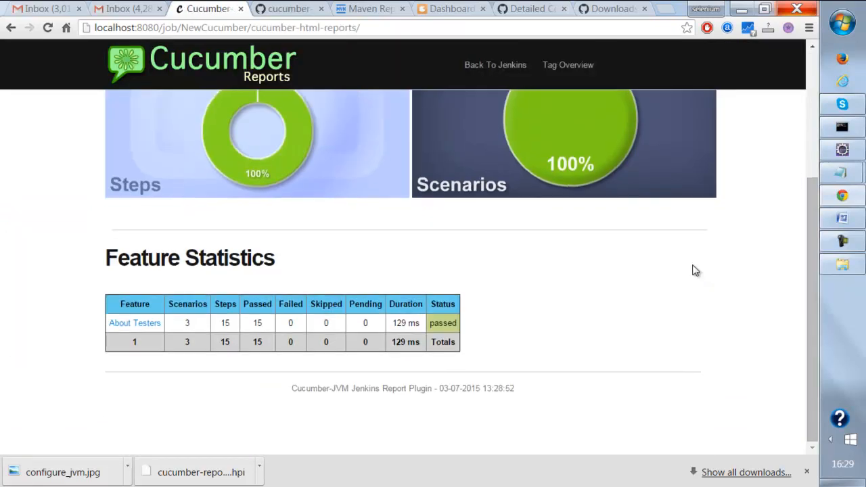
pyautogui.click(147, 330)
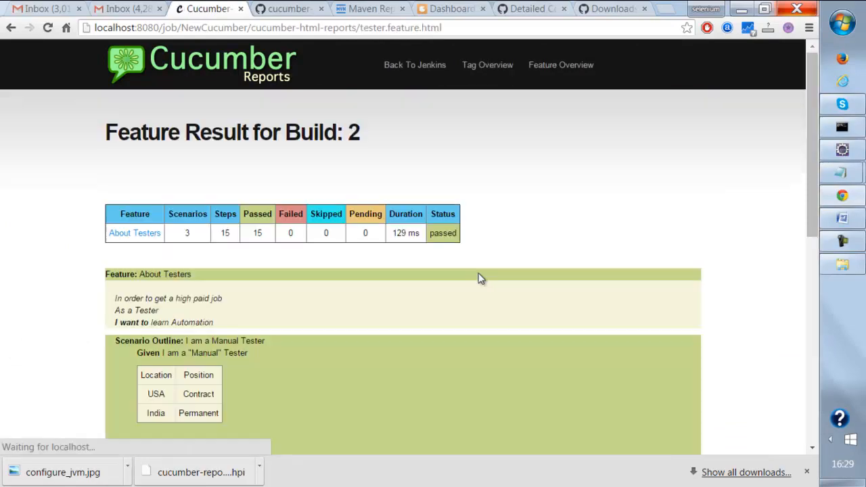
pyautogui.scroll(-4, 481, 283)
pyautogui.scroll(7, 481, 283)
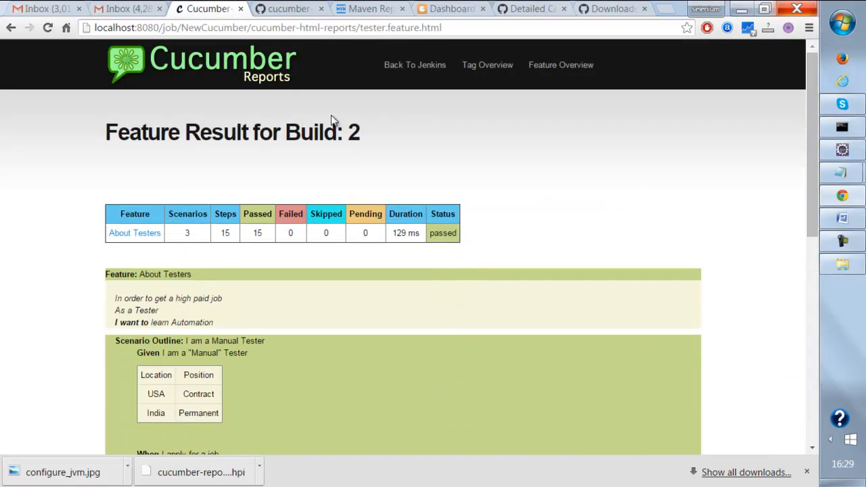
# Return from the feature result to NewCucumber's build #2 in Jenkins and reopen that build's Cucumber Reports.
pyautogui.click(415, 67)
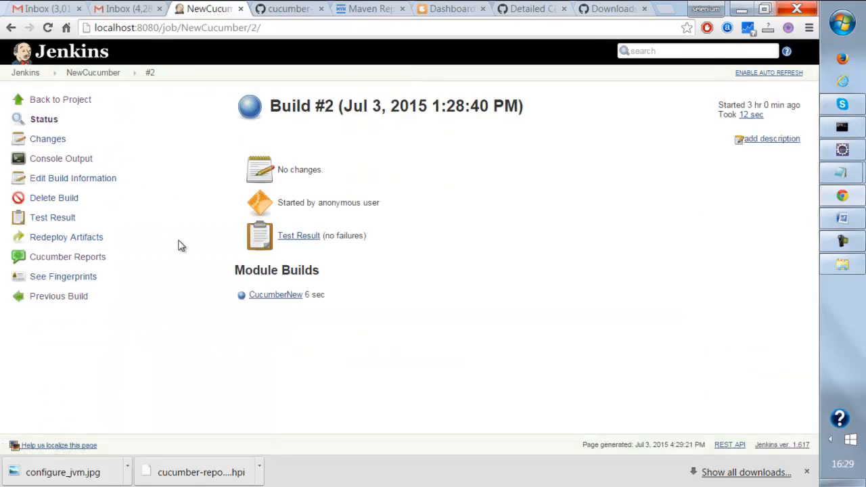
pyautogui.click(51, 258)
pyautogui.scroll(-3, 351, 193)
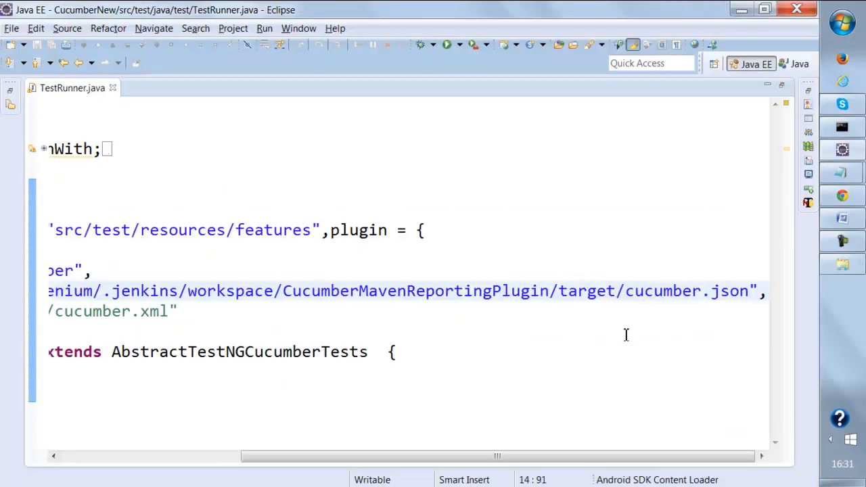
# Switch back to TestRunner.java in Eclipse and recheck the full JSON output path ending in target/cucumber.json.
pyautogui.hscroll(-5, 422, 328)
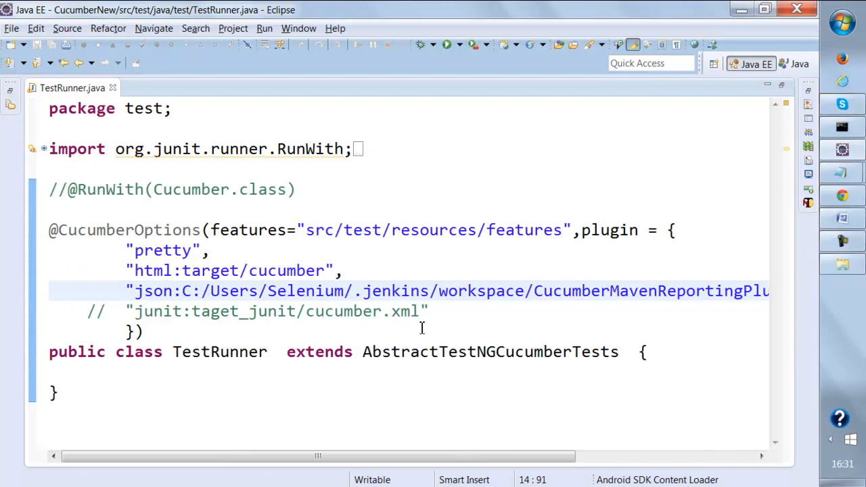
pyautogui.hscroll(5, 421, 327)
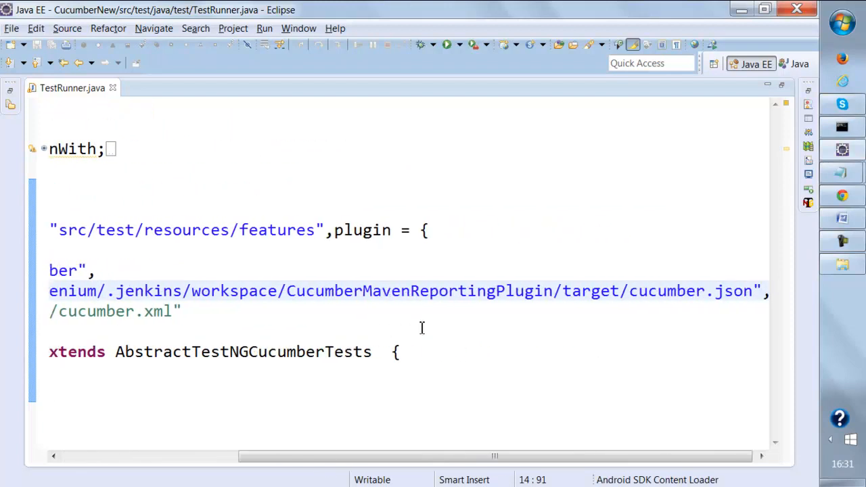
pyautogui.hscroll(1, 470, 333)
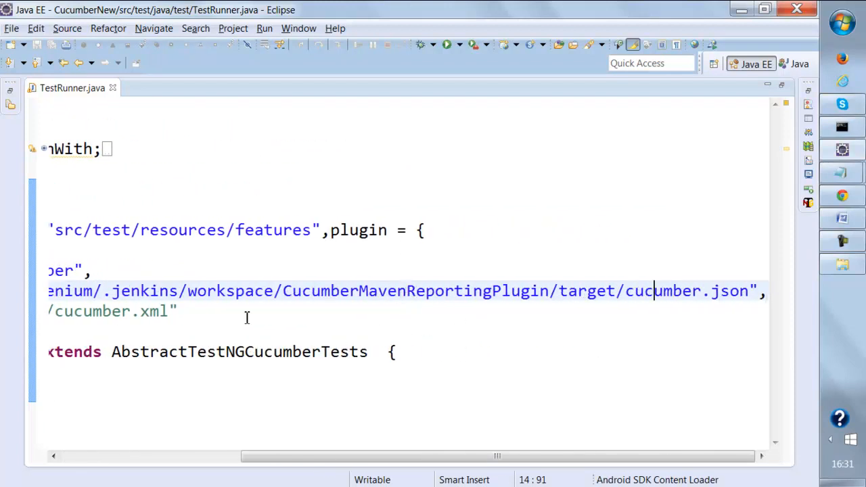